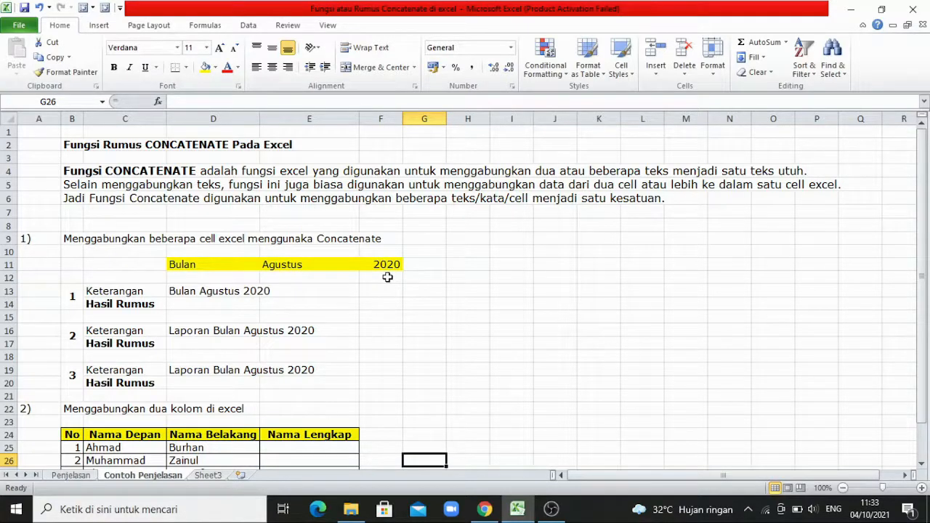
left_click(231, 268)
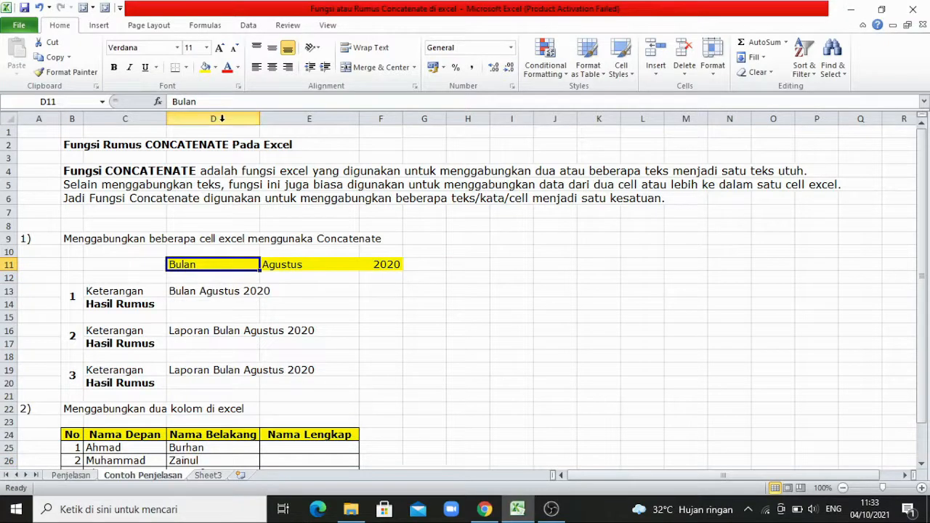
left_click(291, 266)
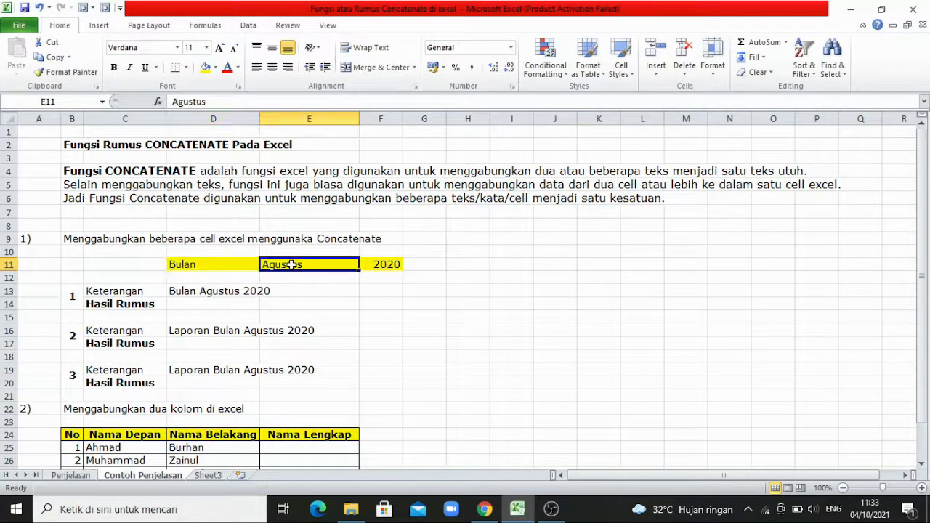
left_click(386, 268)
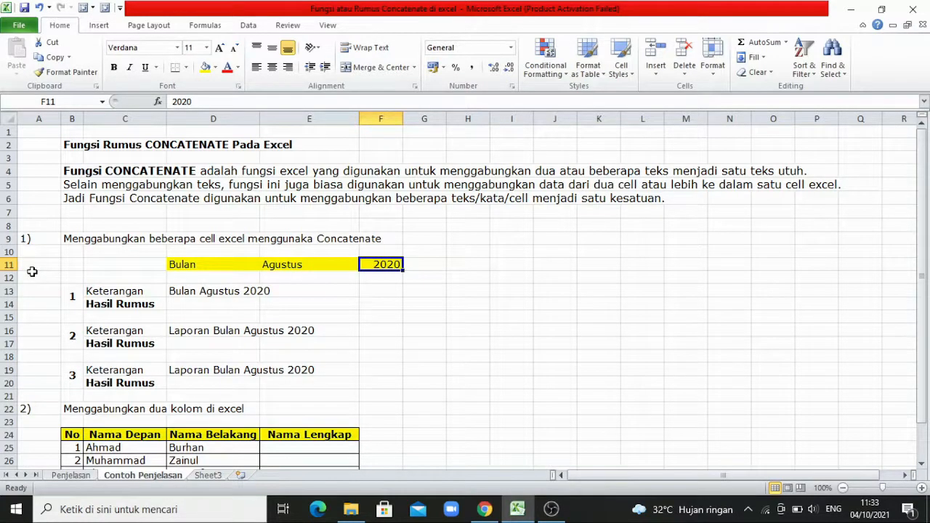
Step: Enter the formula =CONCATENATE(D11;" ";E11;" ";F11) in cell D14 to join the three source cells with spaces
left_click(182, 305)
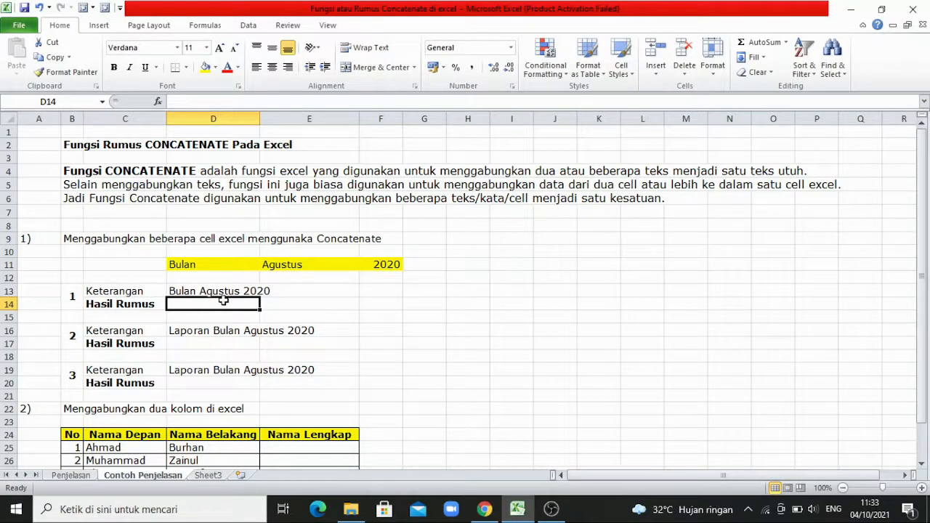
type("=")
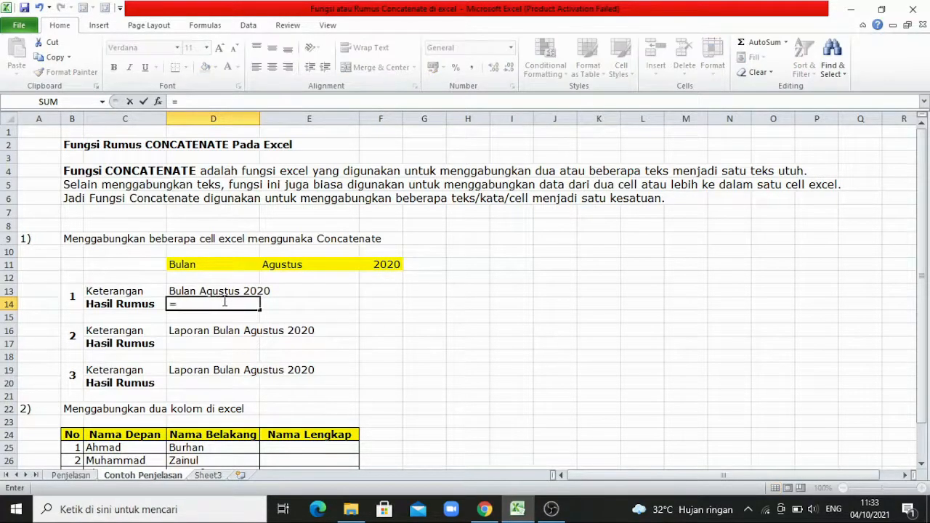
type("C")
key("BackSpace")
type("CO")
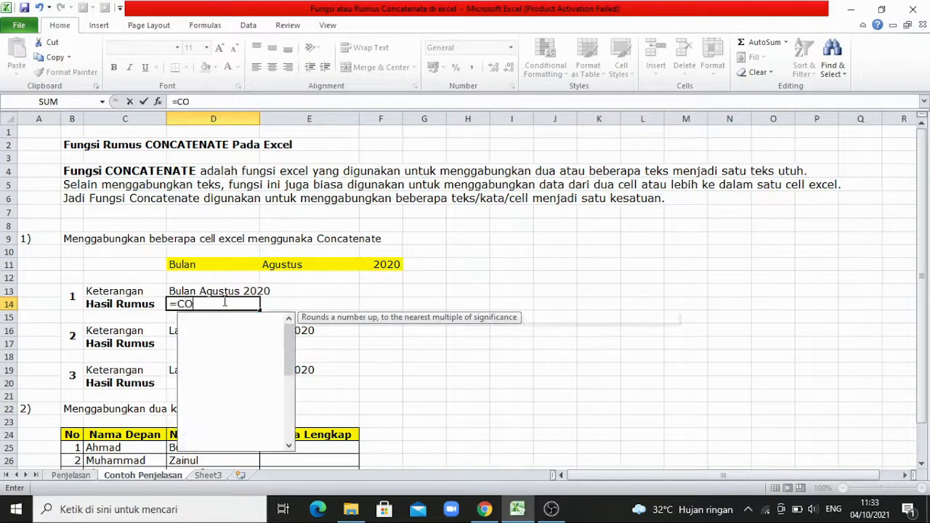
type("NCATENATE")
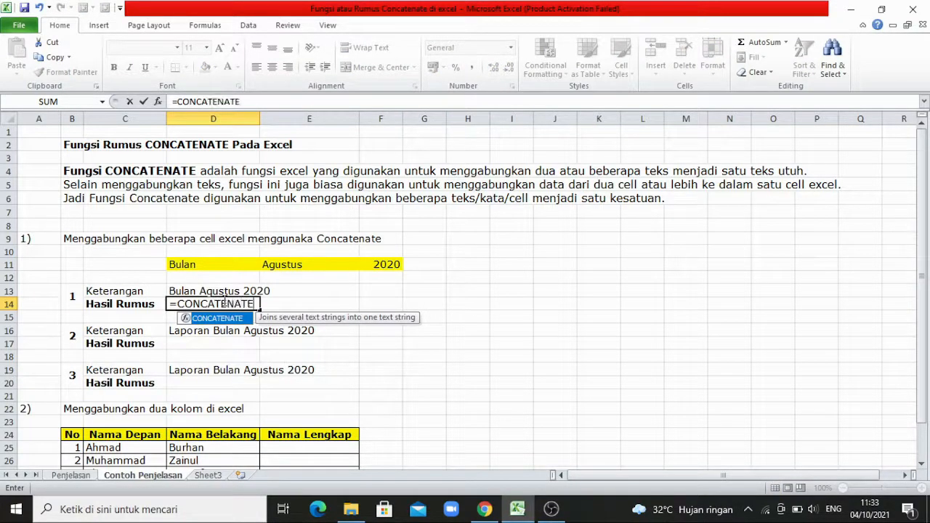
type("(")
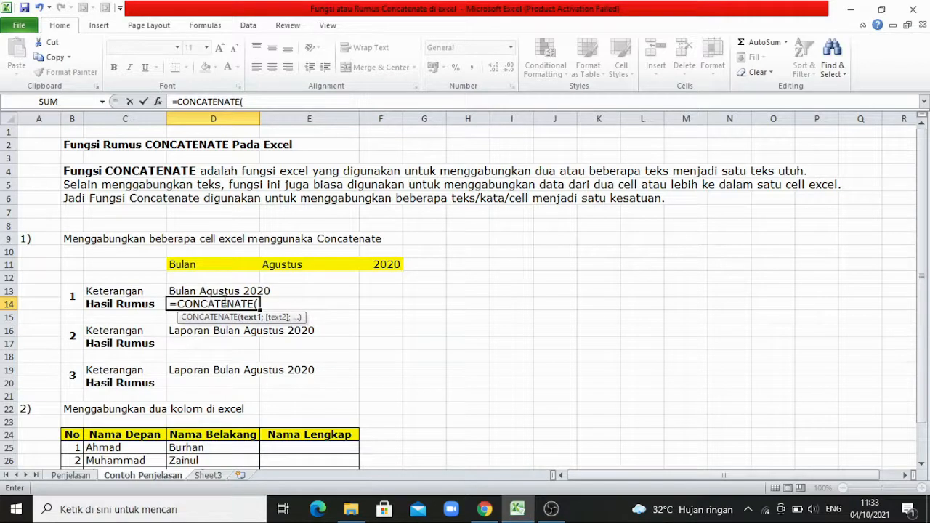
left_click(221, 265)
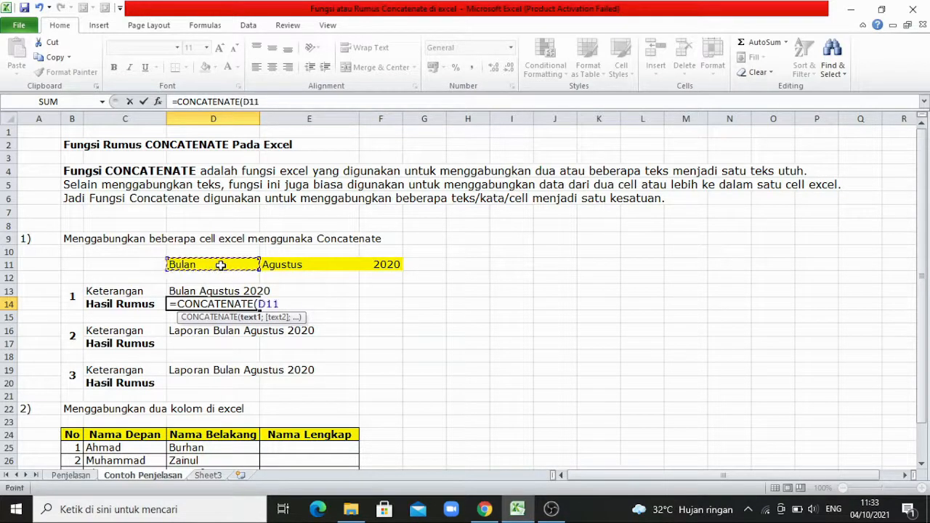
type(";")
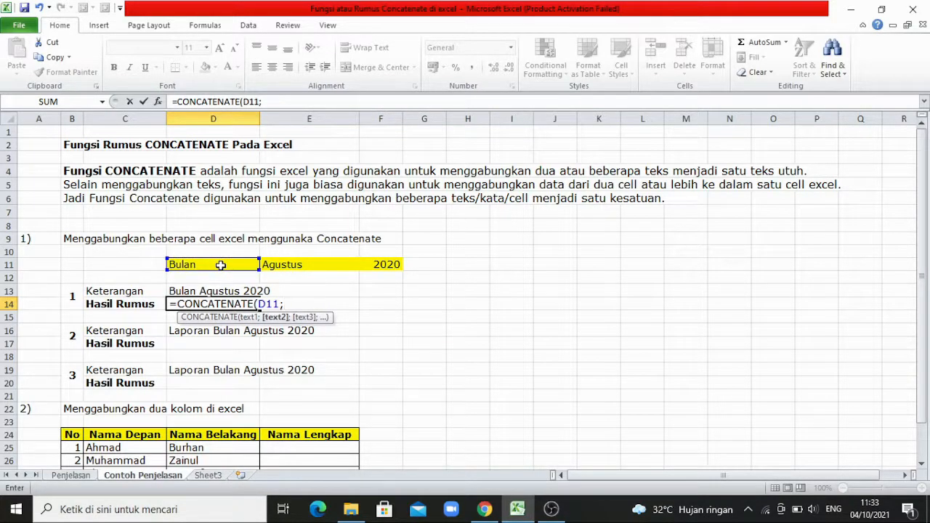
type("\" \";")
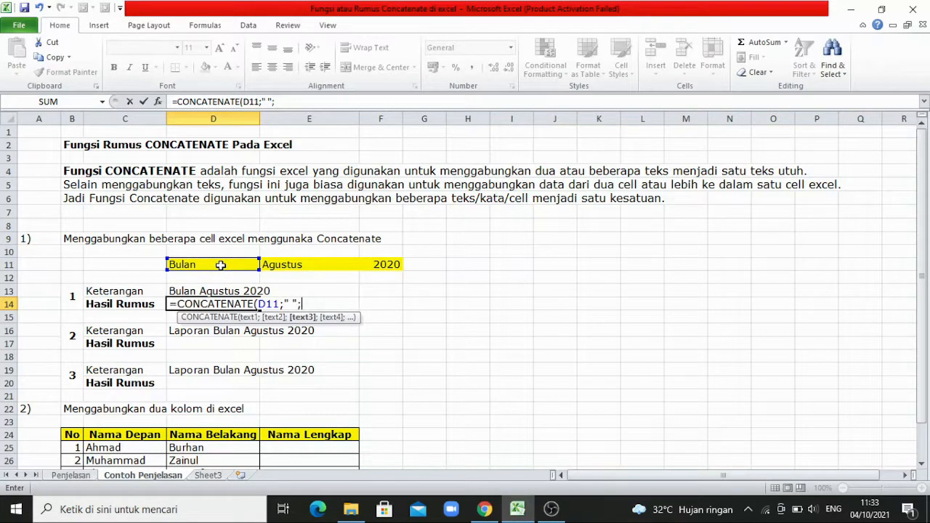
left_click(303, 265)
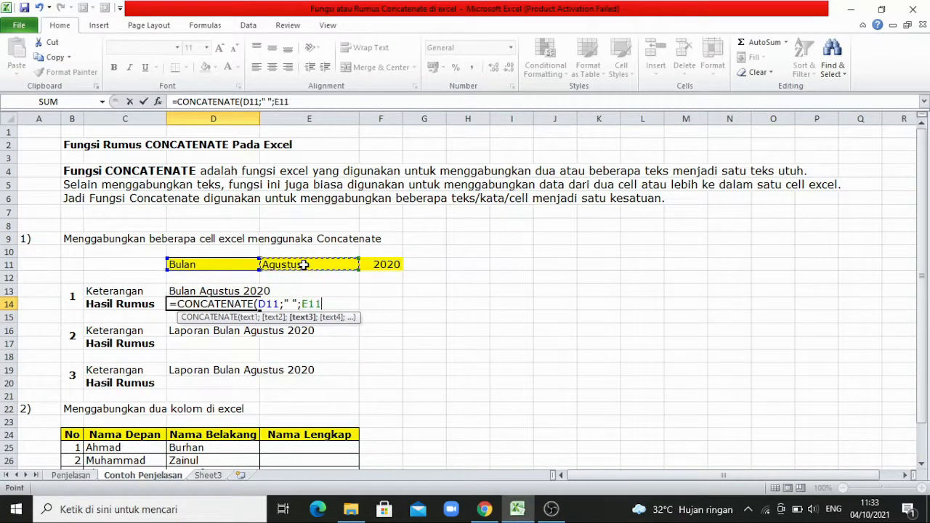
type(";\" ")
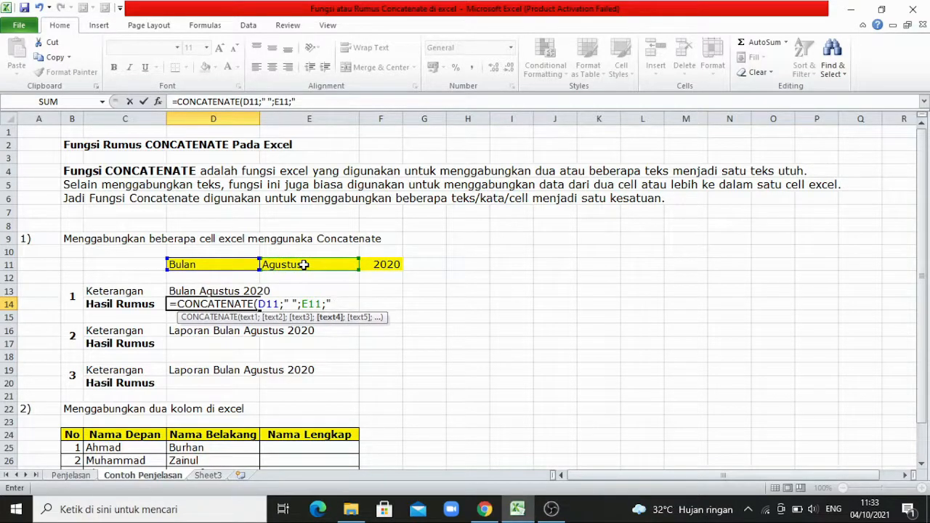
type("\";")
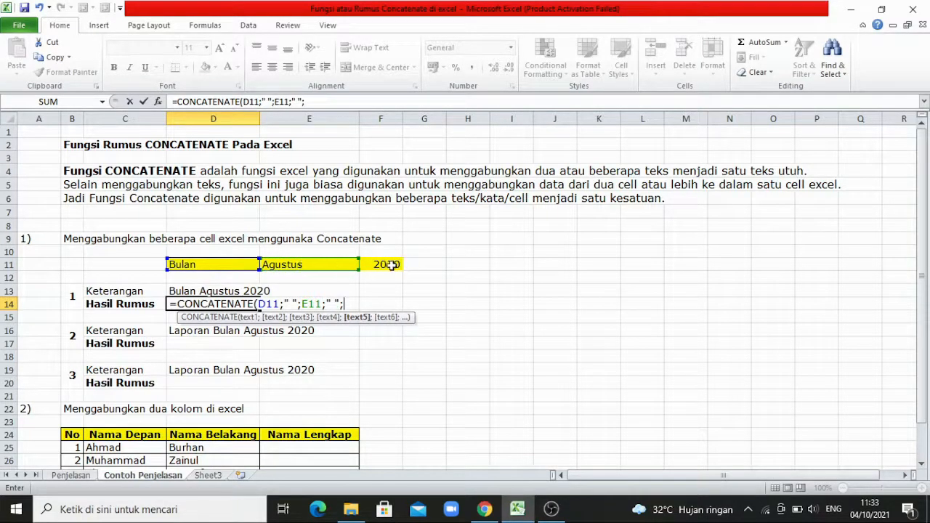
left_click(392, 265)
type(")")
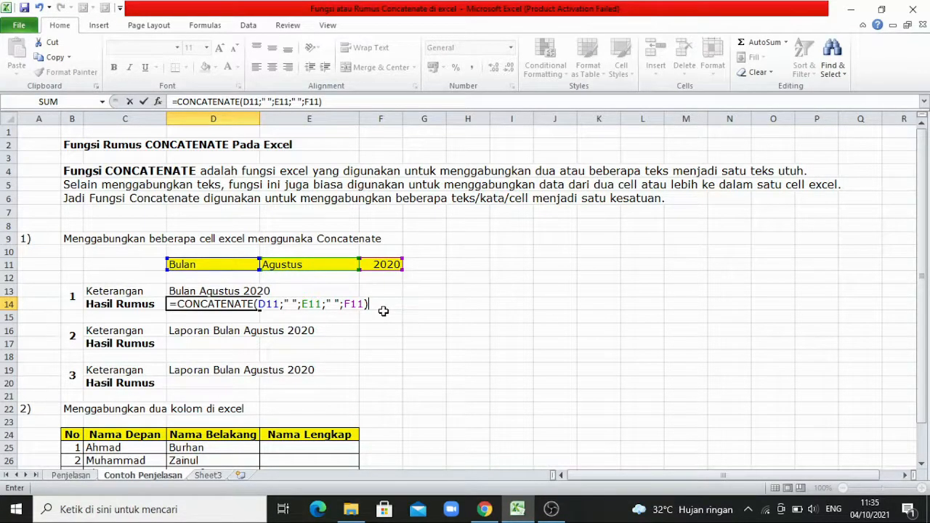
key("Return")
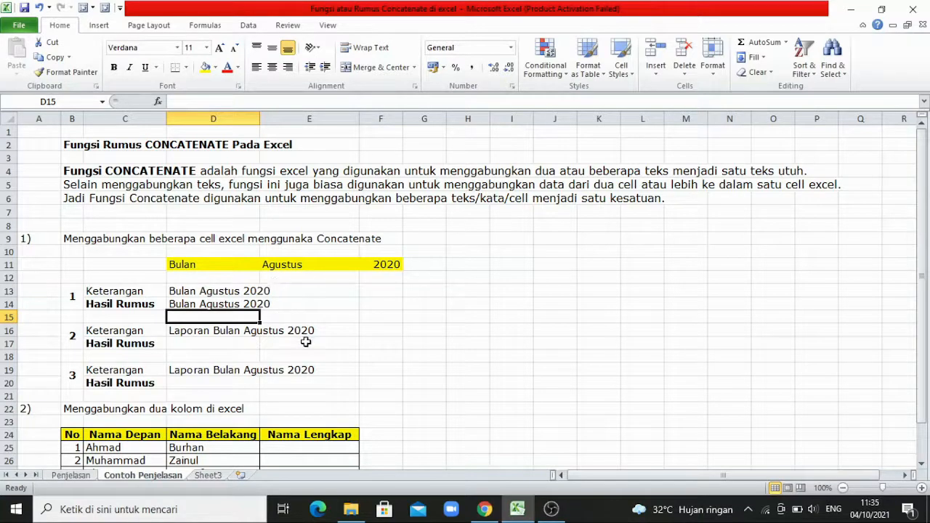
Step: Enter the formula =CONCATENATE("Laporan";" ";D11;" ") in cell D17, the result cell of the second example
left_click(207, 343)
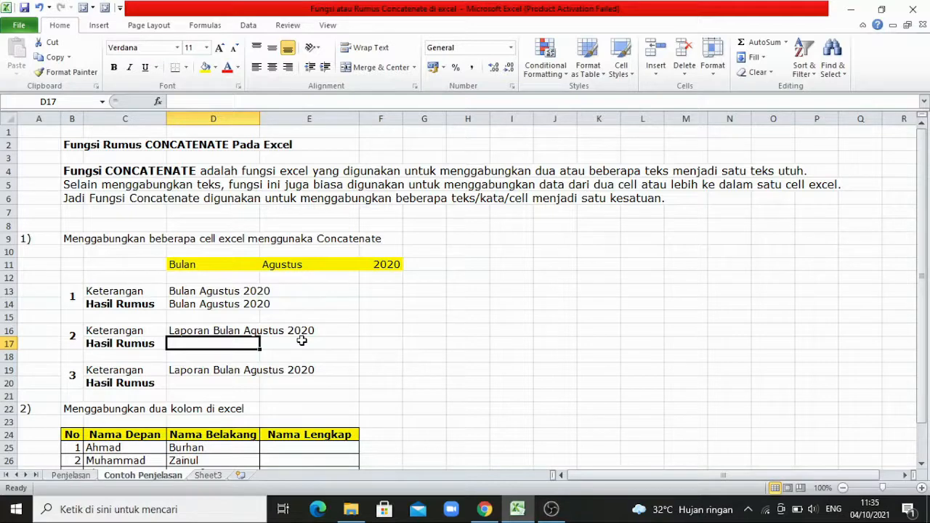
type("=C")
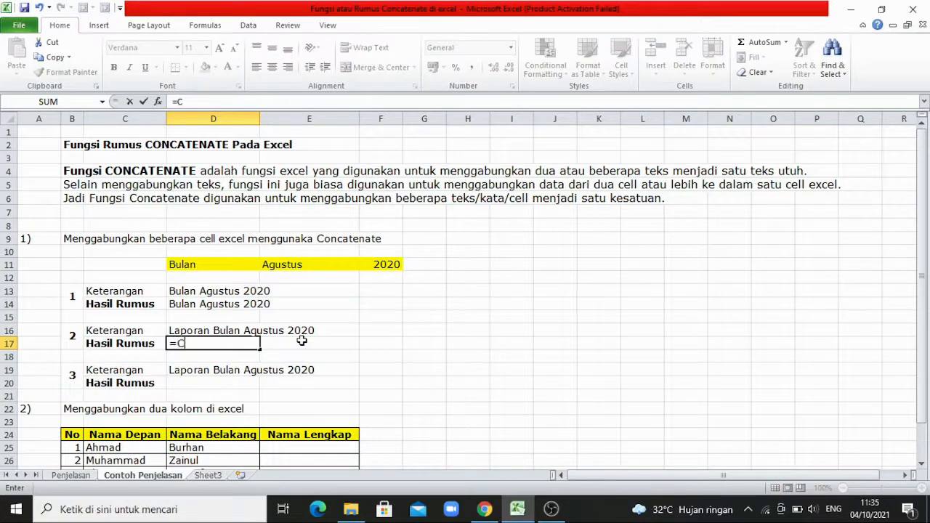
type("ONCATE")
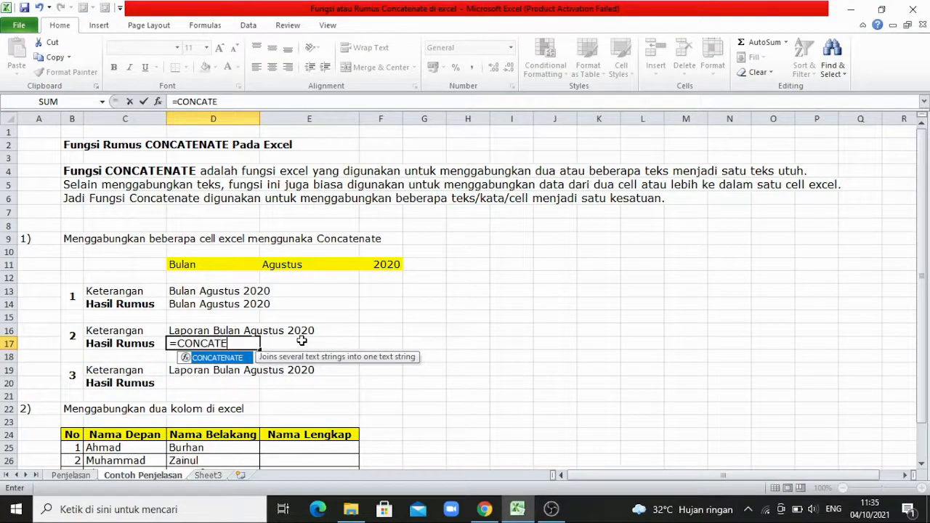
type("NATE(")
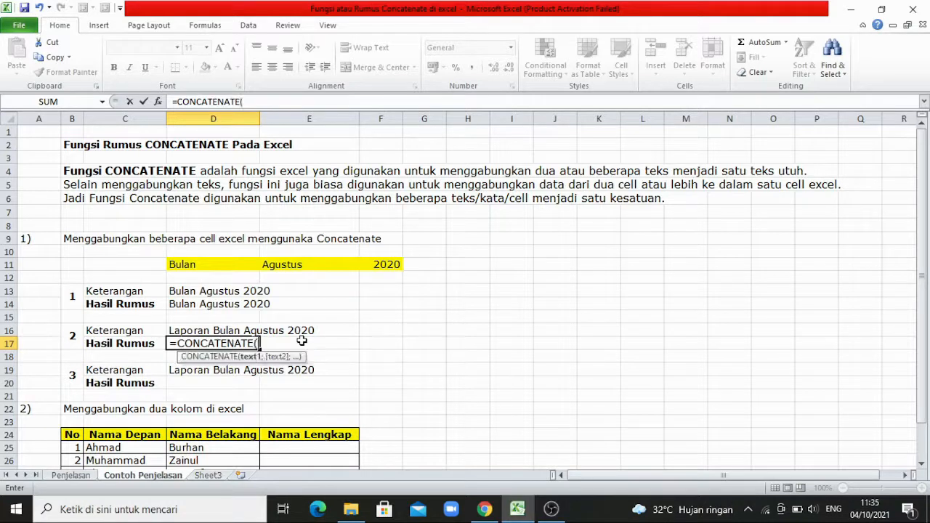
type("\"Laporan")
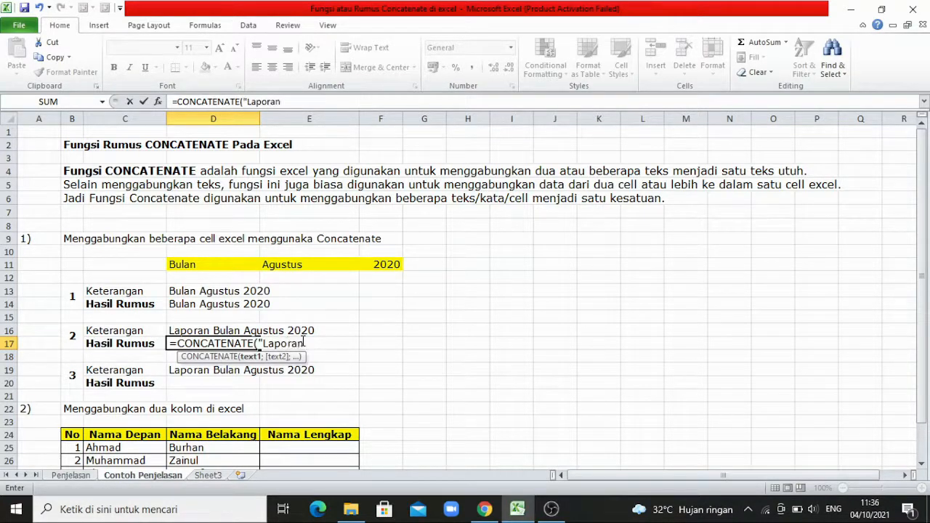
type("\";")
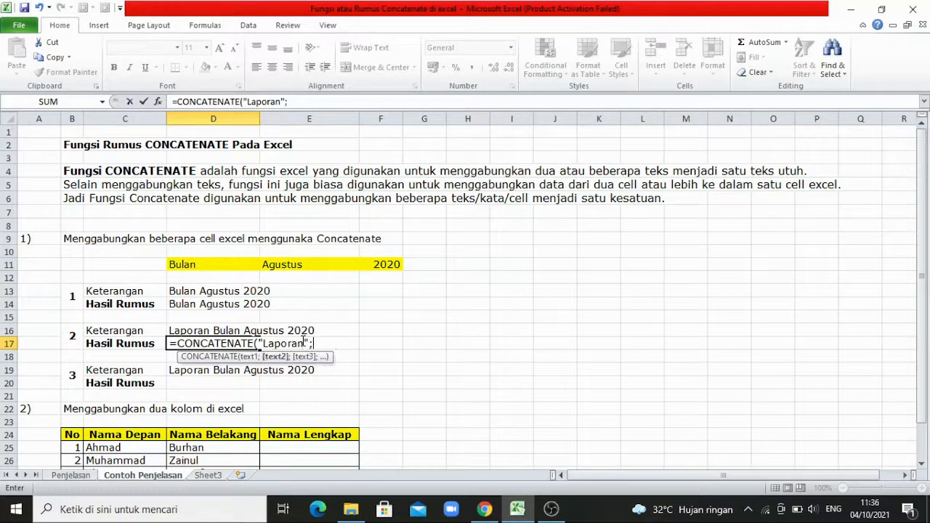
type("\" \";")
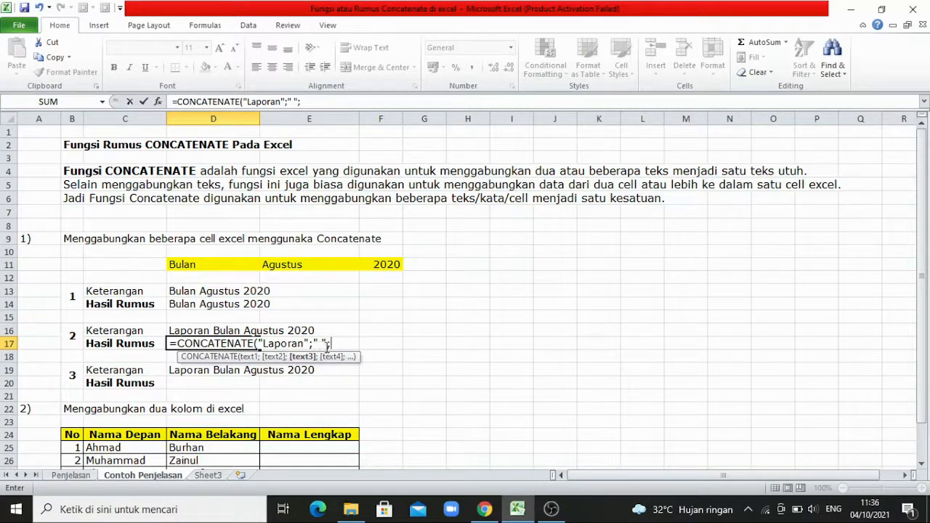
left_click(209, 265)
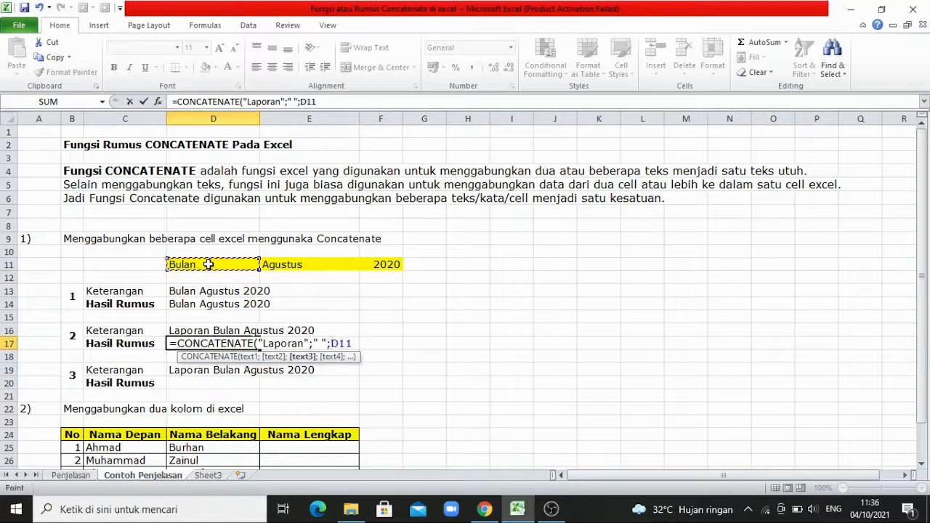
type(";\"")
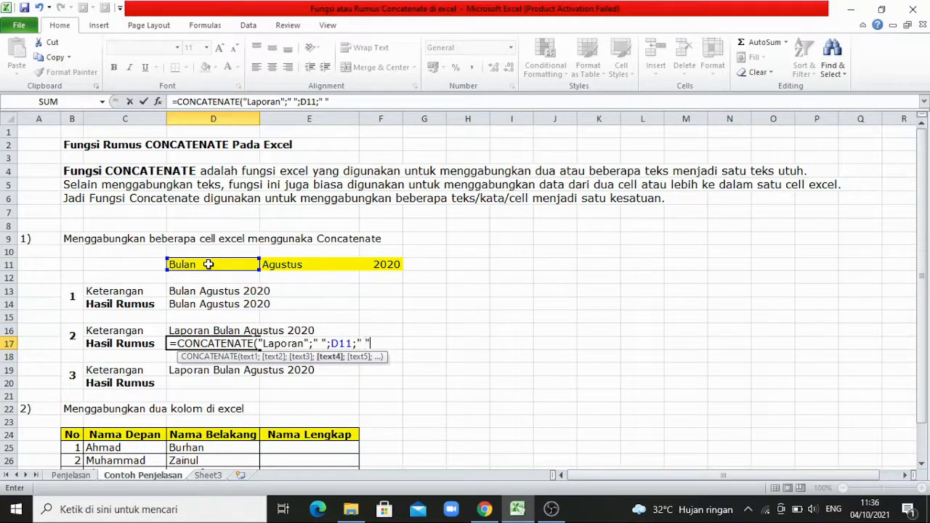
type(" \"")
left_click(280, 266)
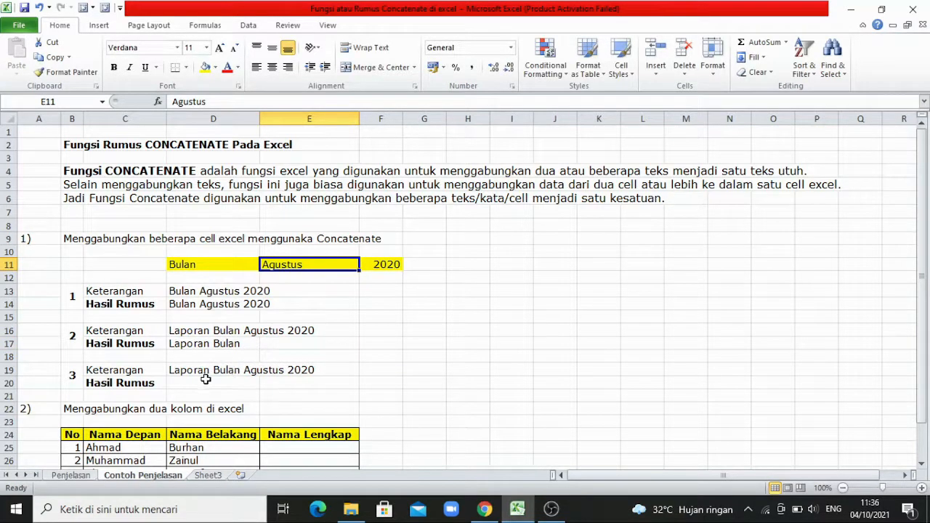
Step: Extend the formula in cell D17 to =CONCATENATE("Laporan";" ";D11;" ";E11;" ";F11) so it also joins the month and year cells
left_click(210, 344)
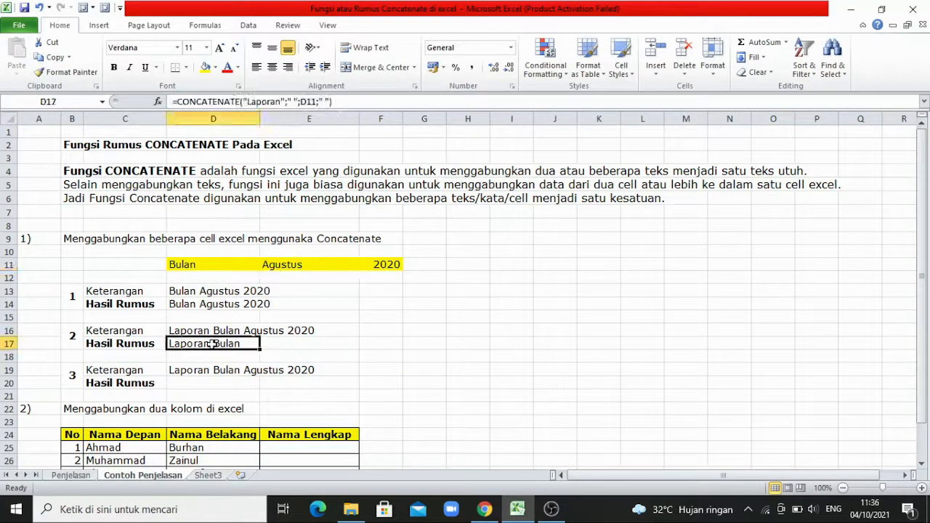
left_click(338, 102)
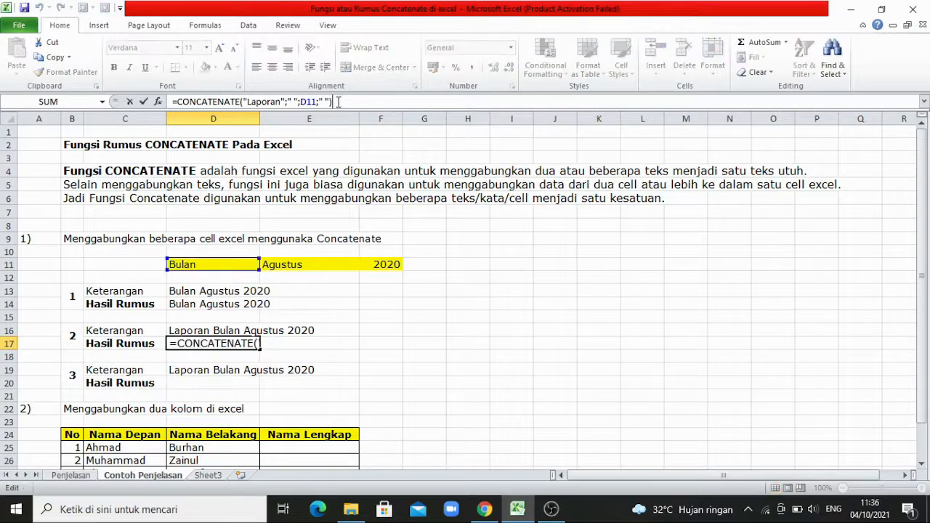
key("BackSpace")
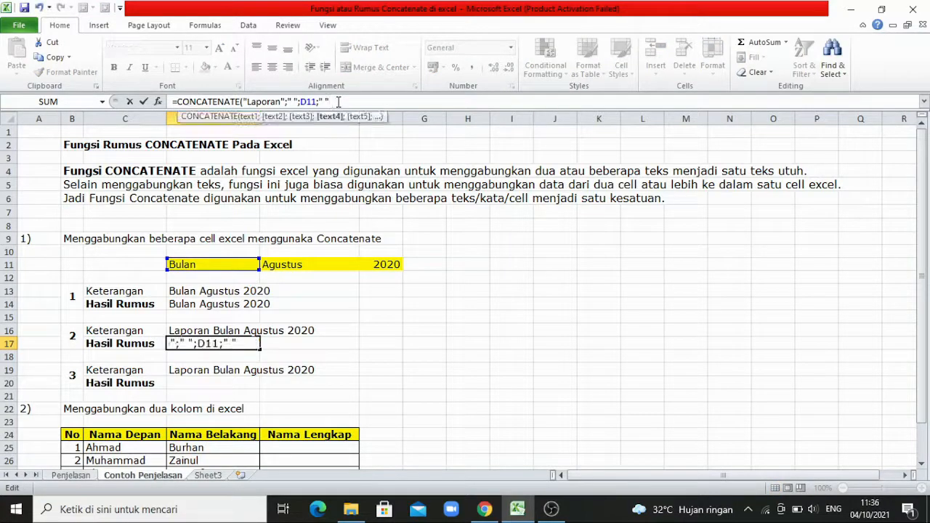
type(";")
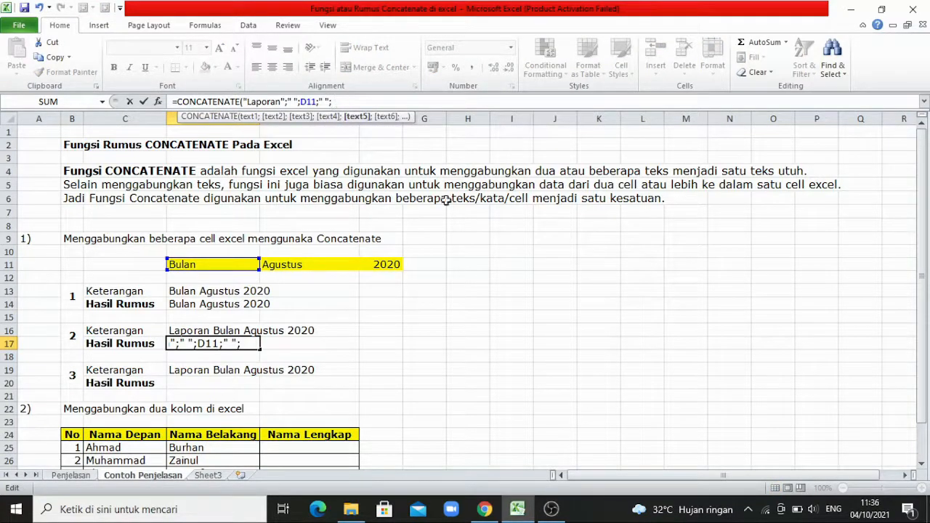
left_click(323, 264)
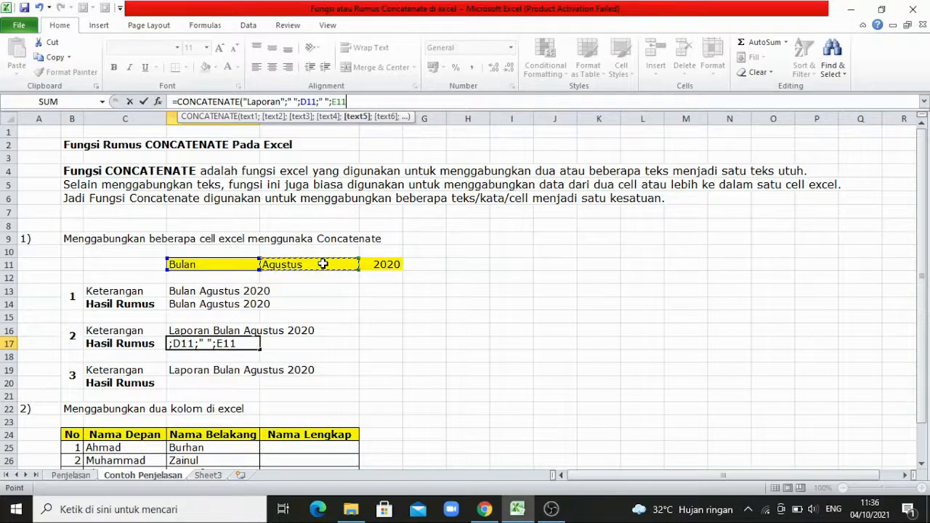
type(";")
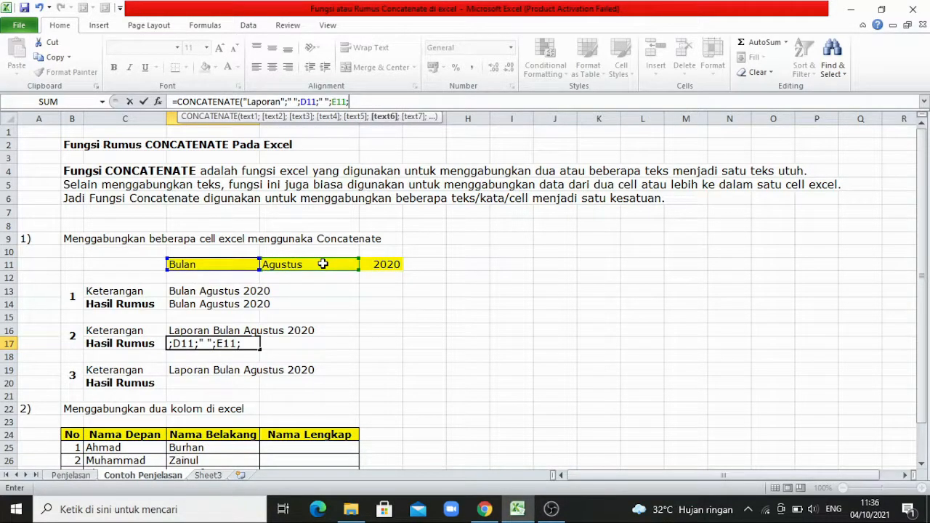
type("\" \";")
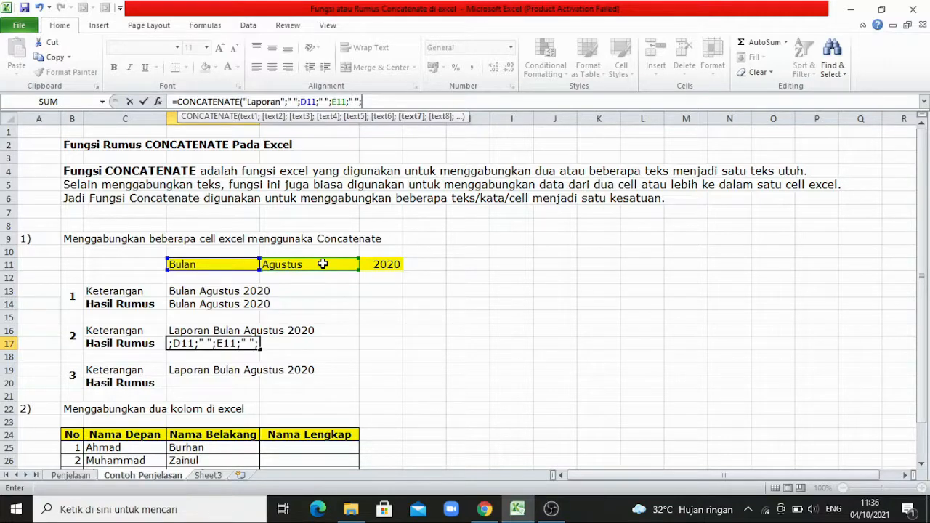
left_click(389, 265)
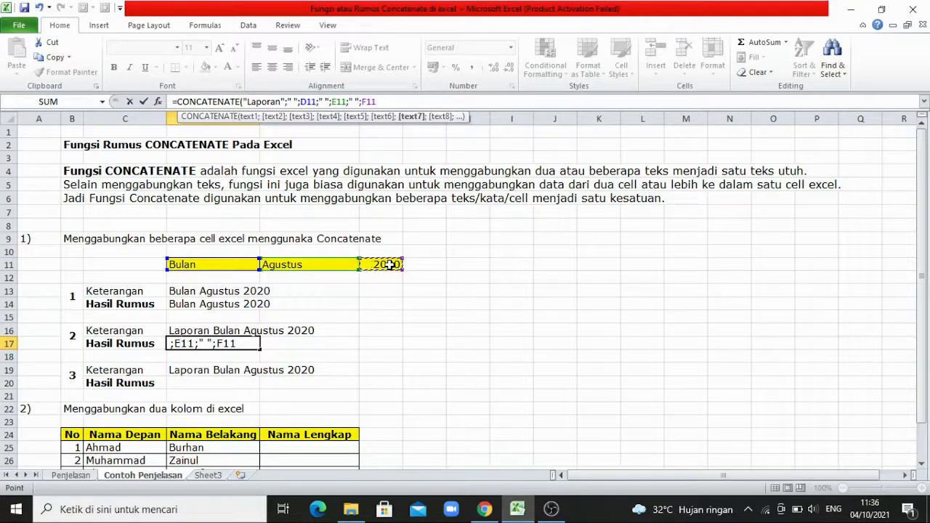
type(")")
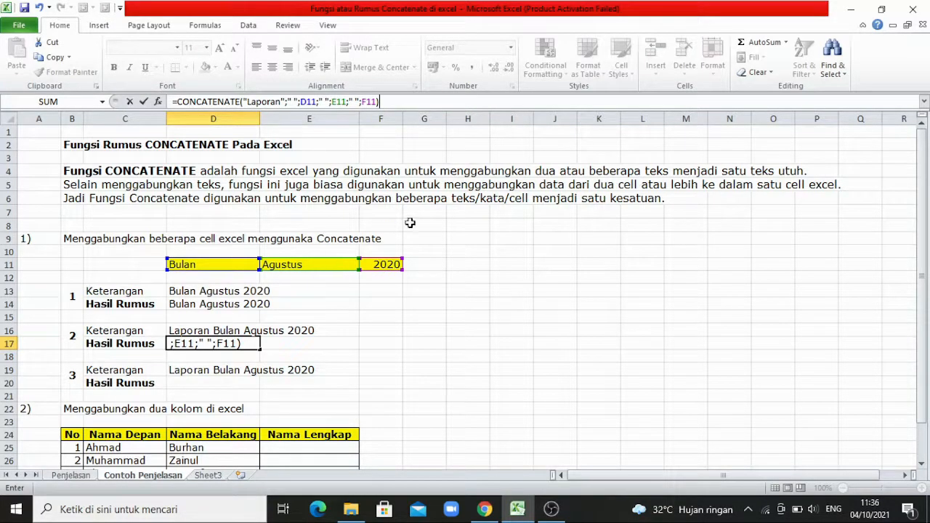
key("Return")
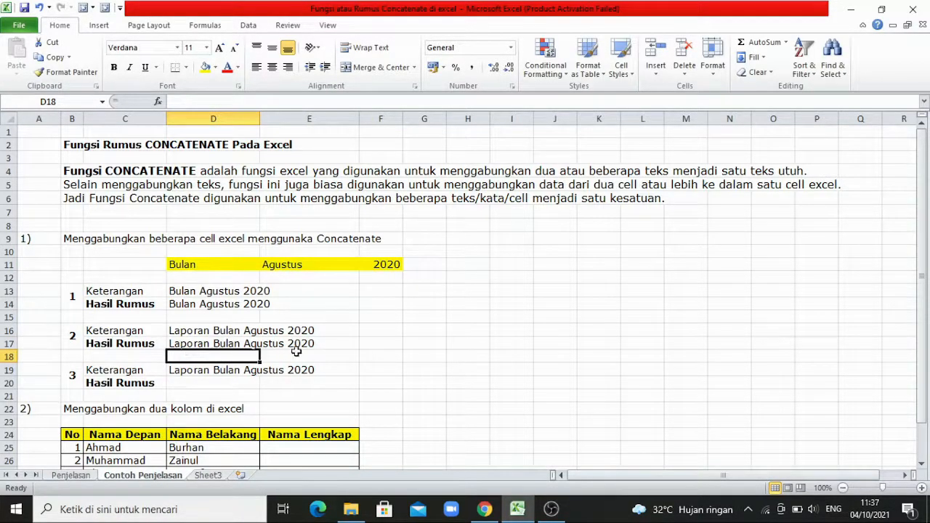
left_click(207, 344)
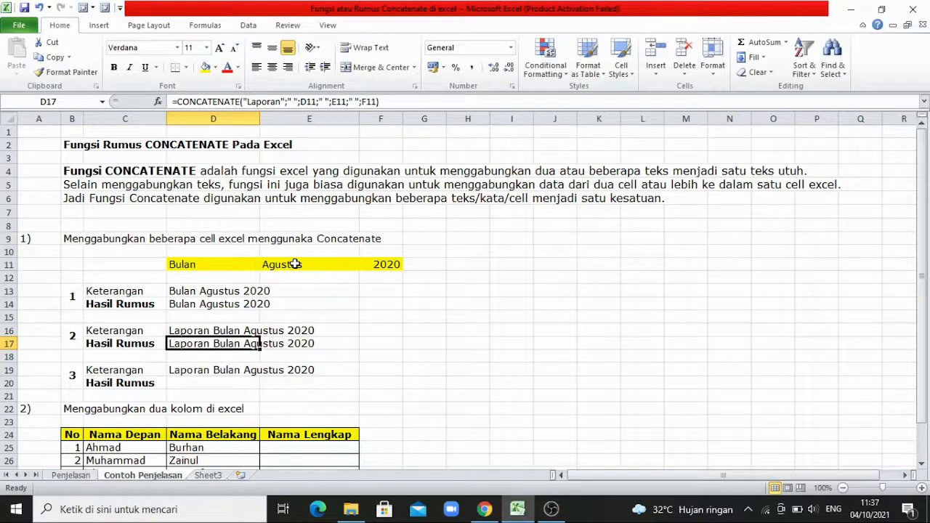
Step: Enter the formula =CONCATENATE("Laporan";" ";"Bulan";" ";"Agustus";" ";2020) in cell D20, the result cell of the third example
left_click(208, 382)
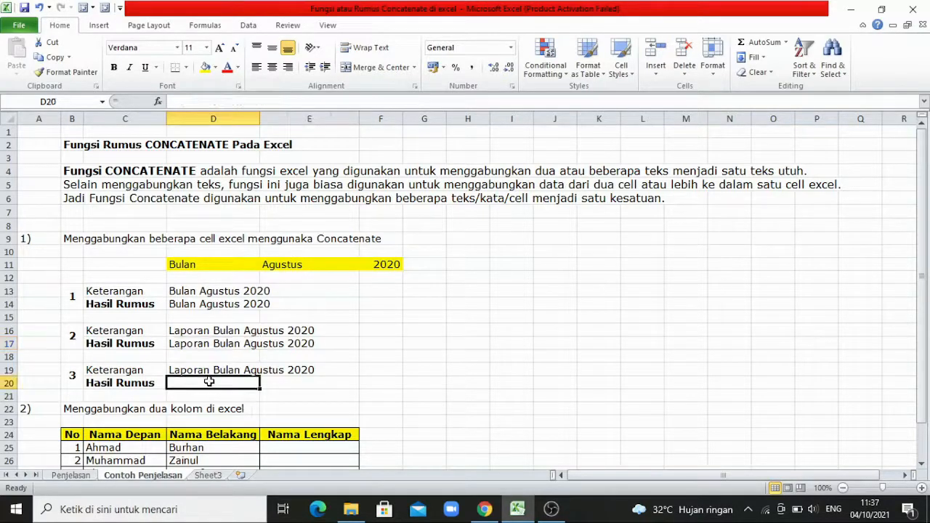
type("=c")
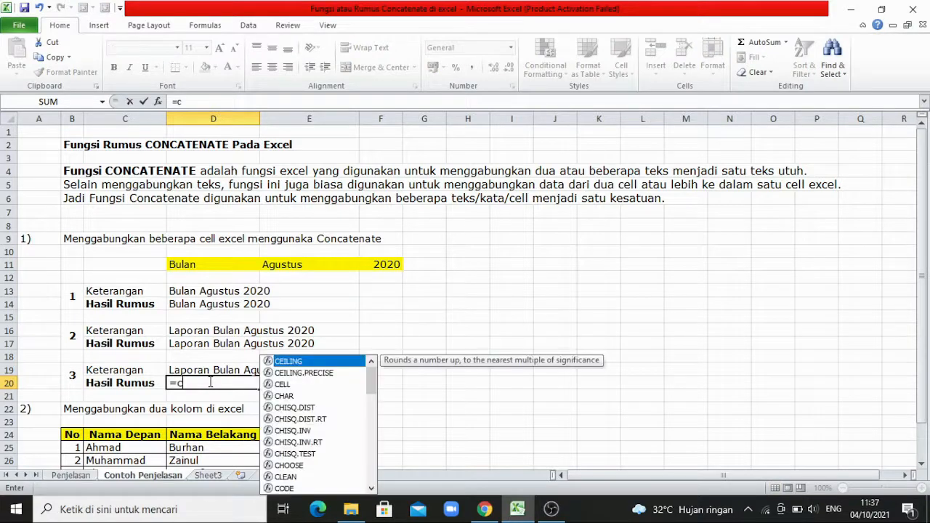
key("BackSpace")
type("CON")
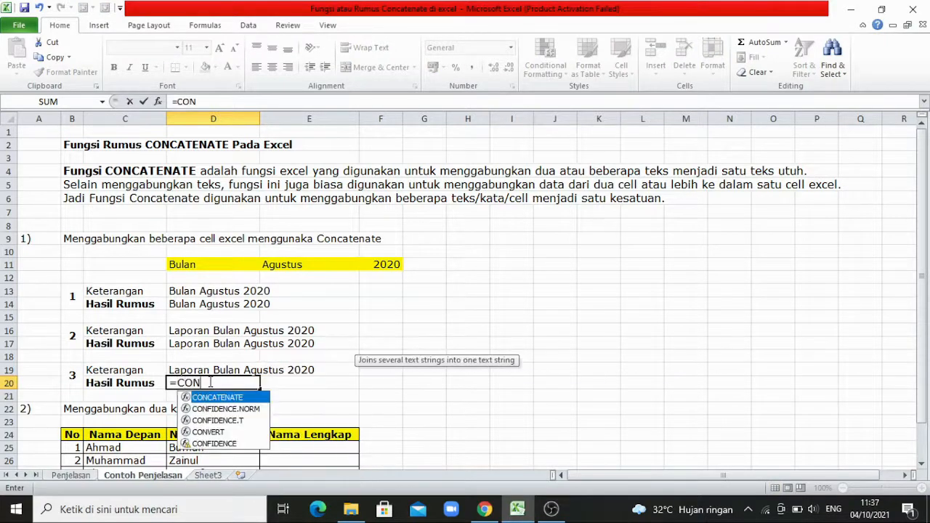
type("CATENATE")
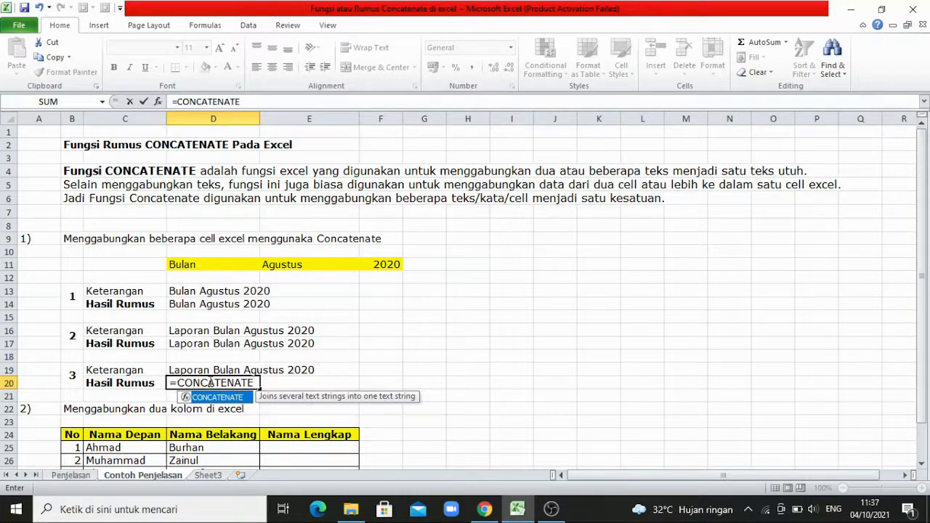
type("(\"")
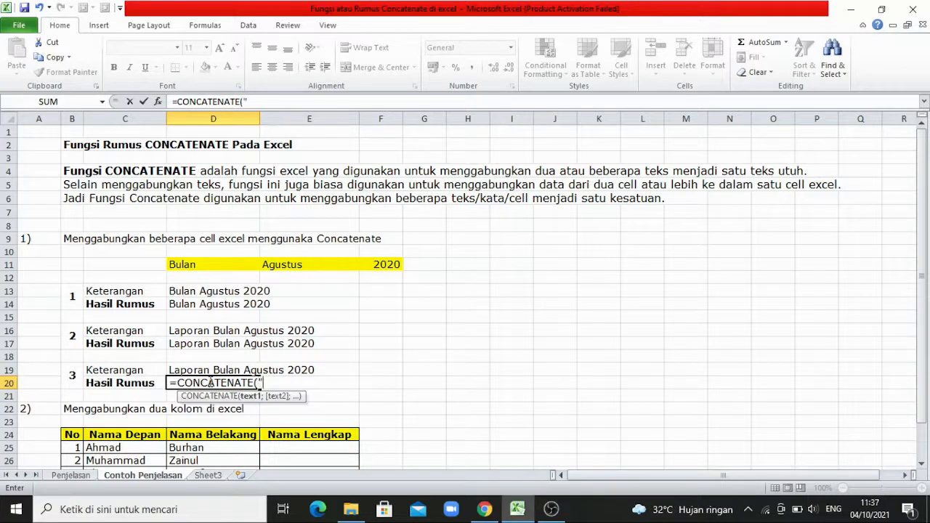
type("Laporan\"")
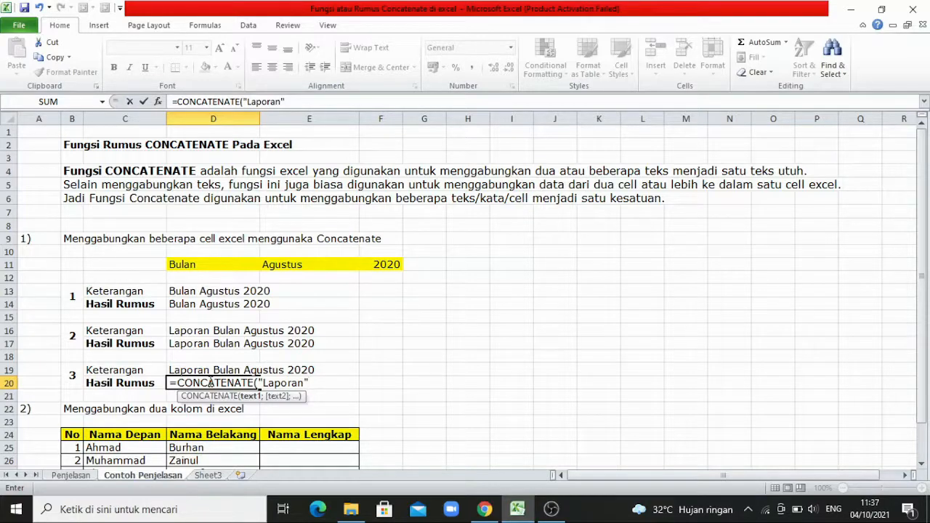
type(";\" \"")
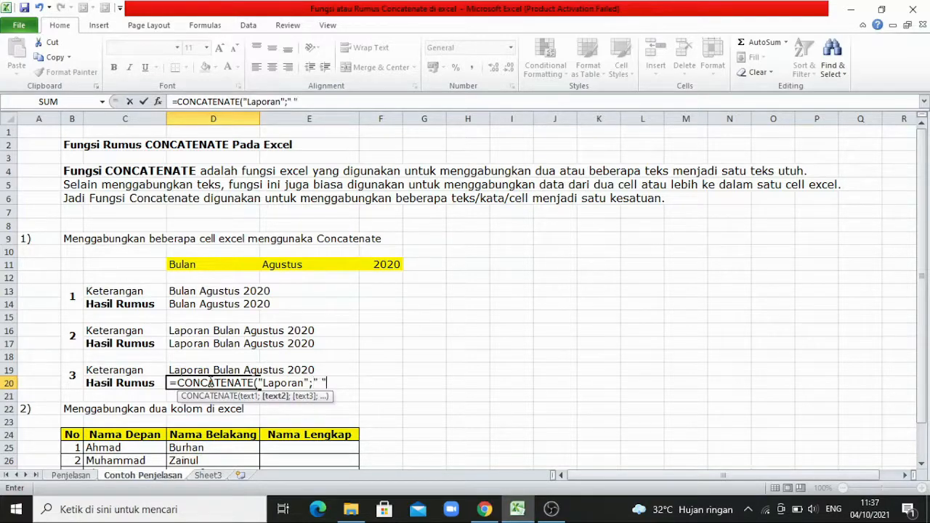
type(";")
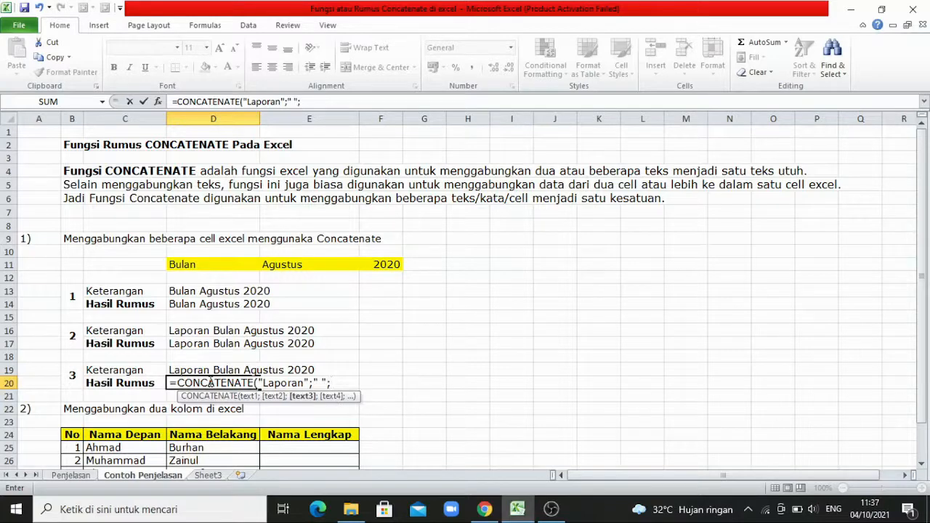
type("\"Bulan\";\" \"")
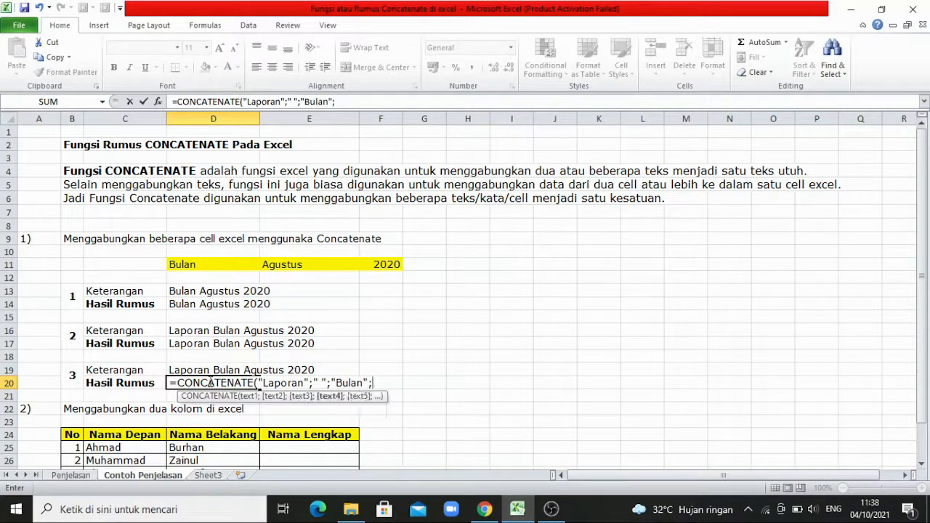
type(";\"")
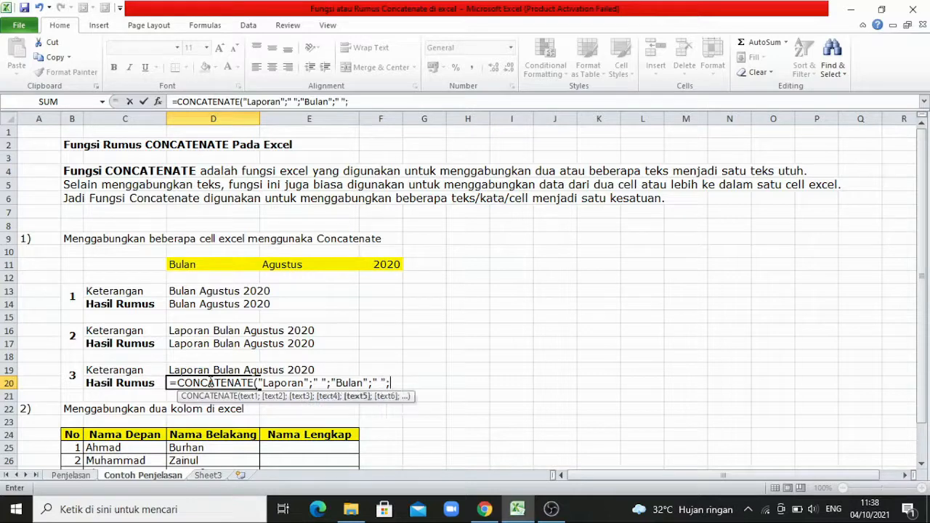
type("Agustus")
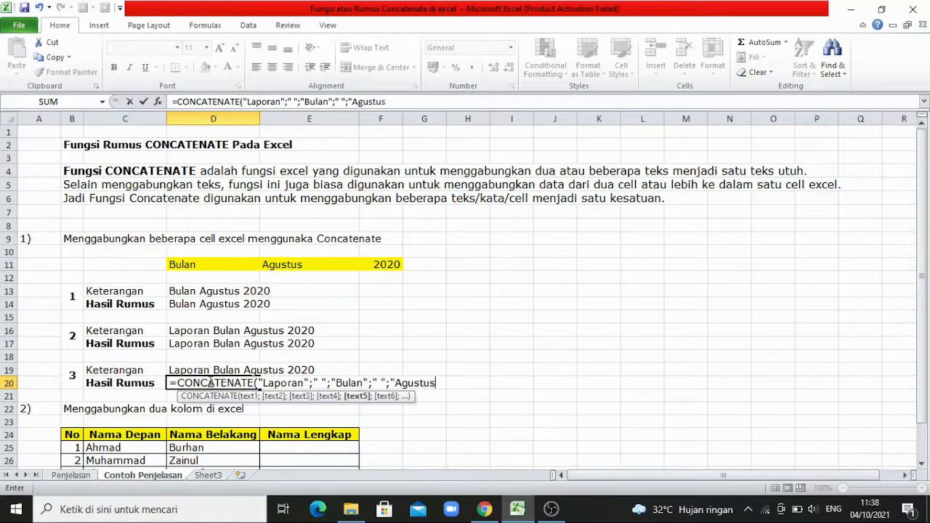
type("\";\" \";")
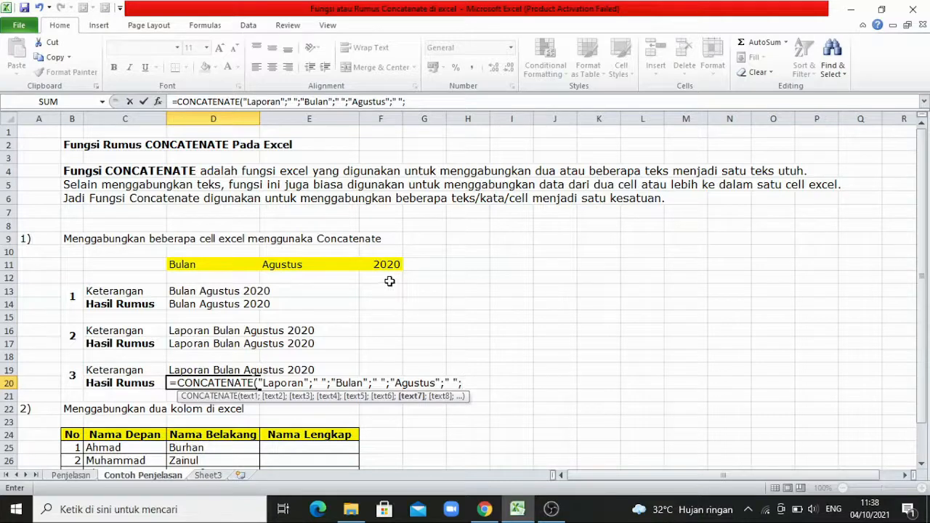
type("2020")
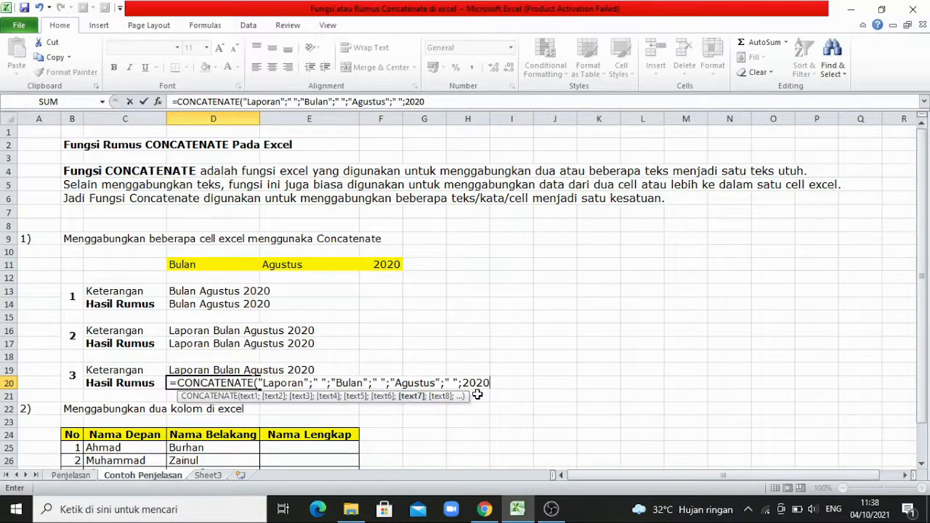
type(")")
key("Return")
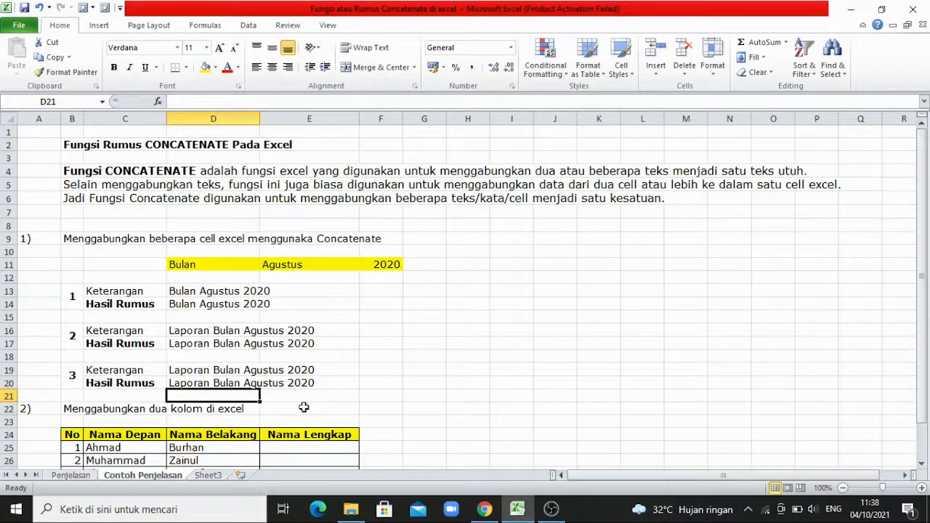
left_click(185, 385)
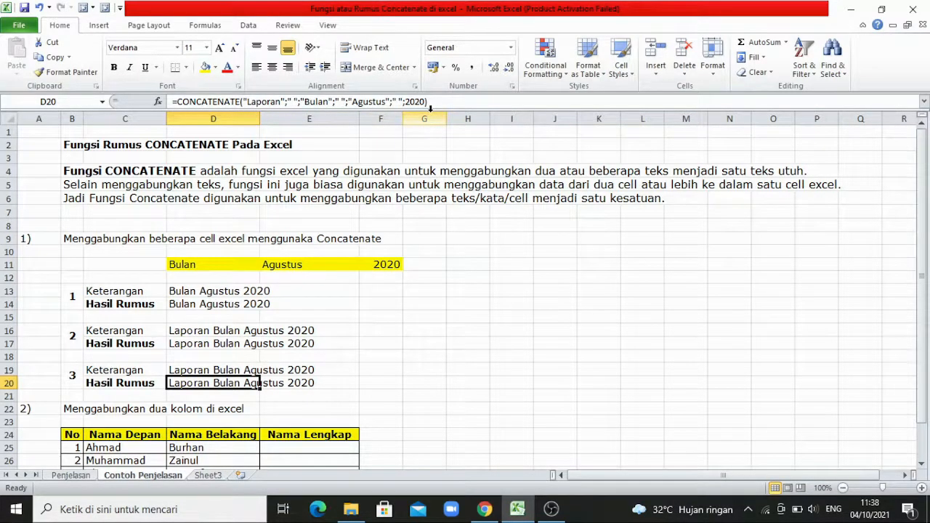
left_click(409, 368)
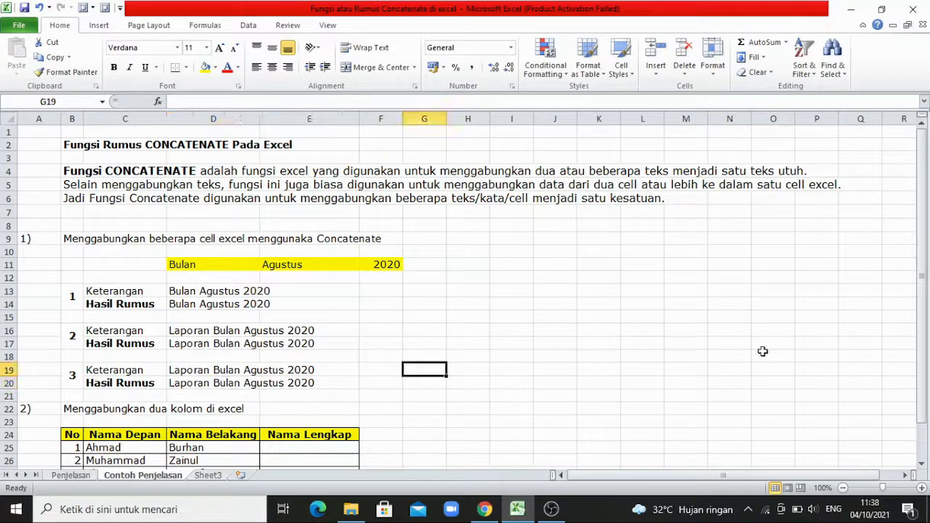
Step: Enter the formula =CONCATENATE(C25;" ";D25) in cell E25 to join the first and last name in the Nama Lengkap column
left_click_drag(924, 281, 921, 370)
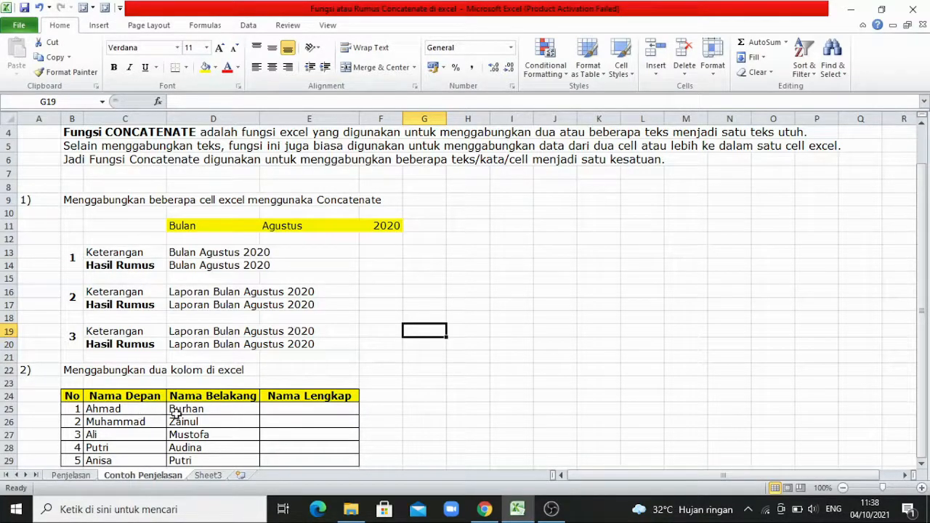
left_click(310, 408)
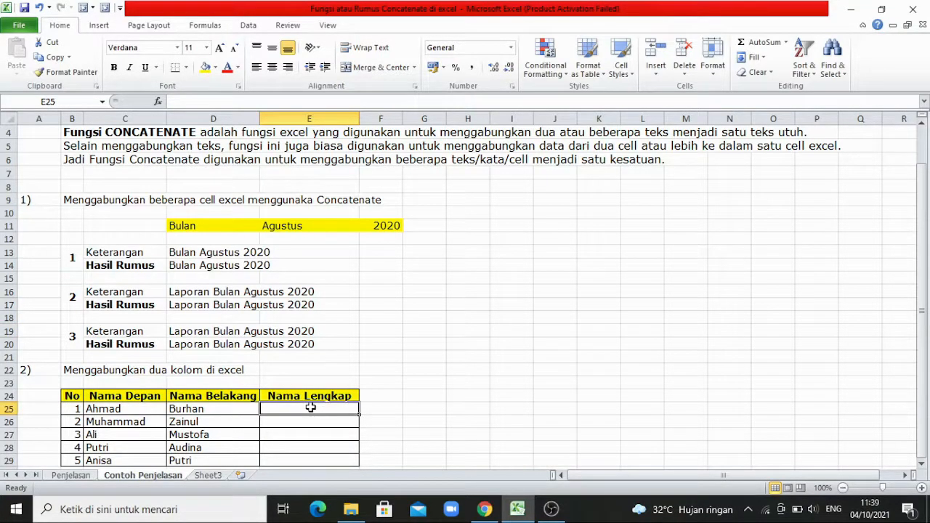
type("=")
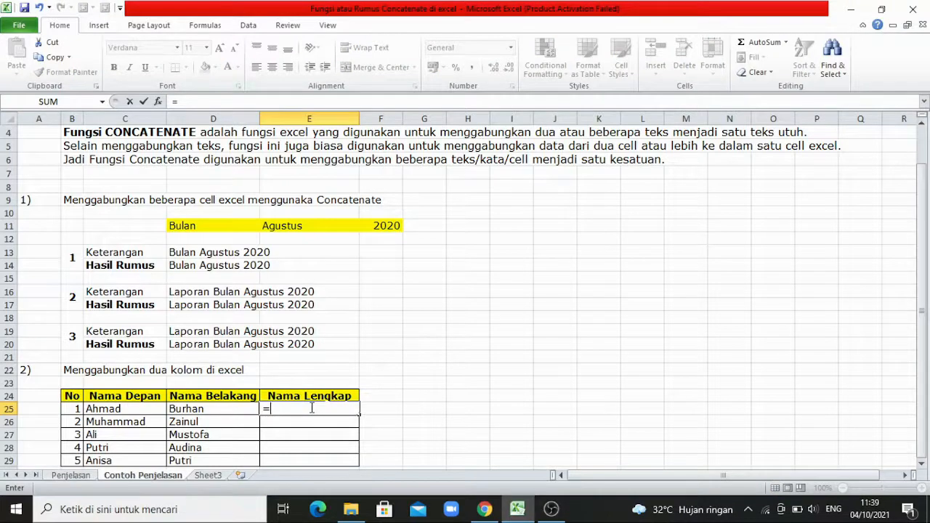
type("COCA")
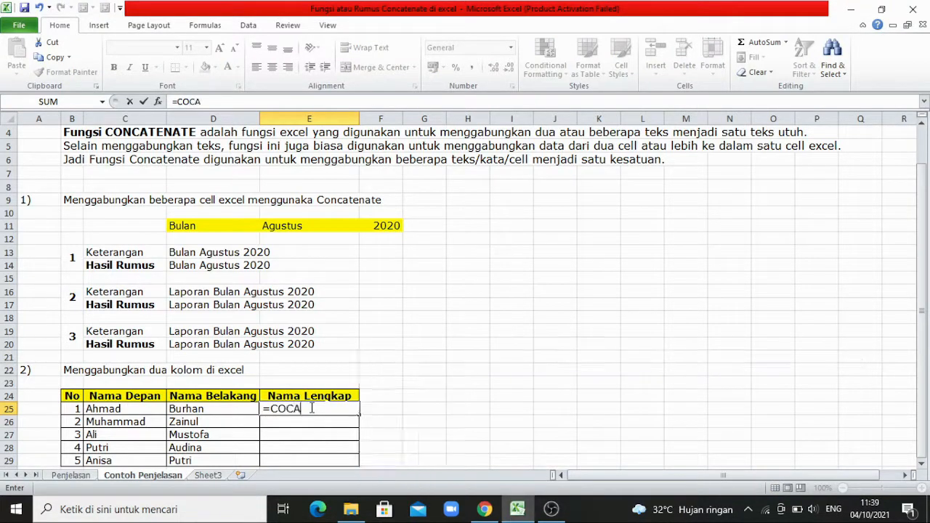
key("BackSpace")
key("BackSpace")
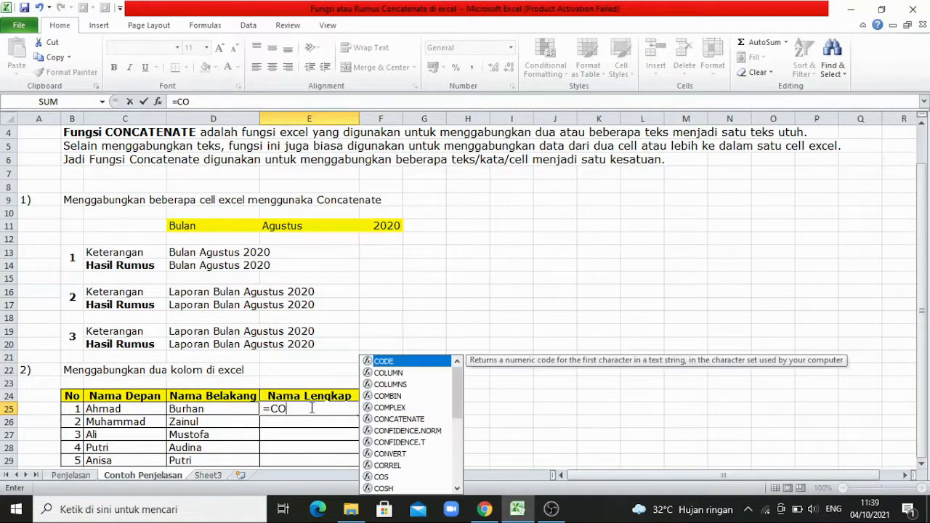
type("NCATE")
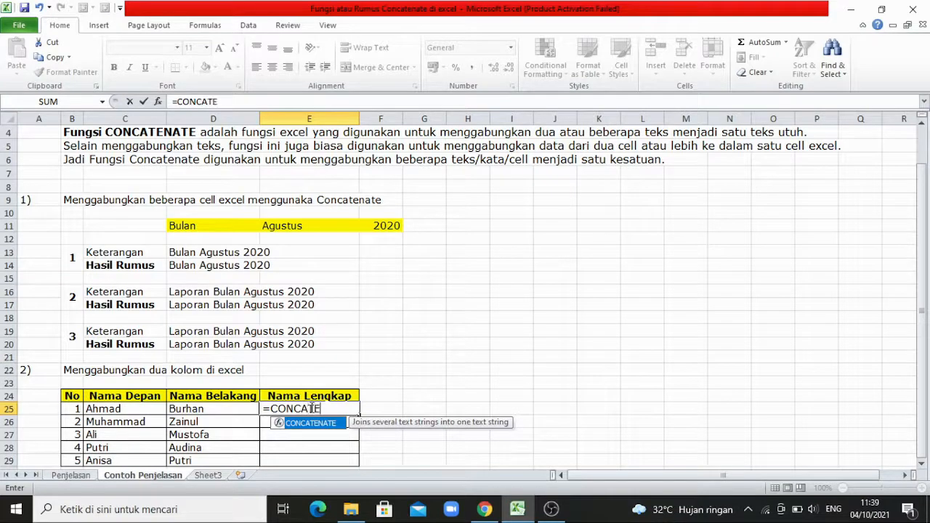
type("NATE(")
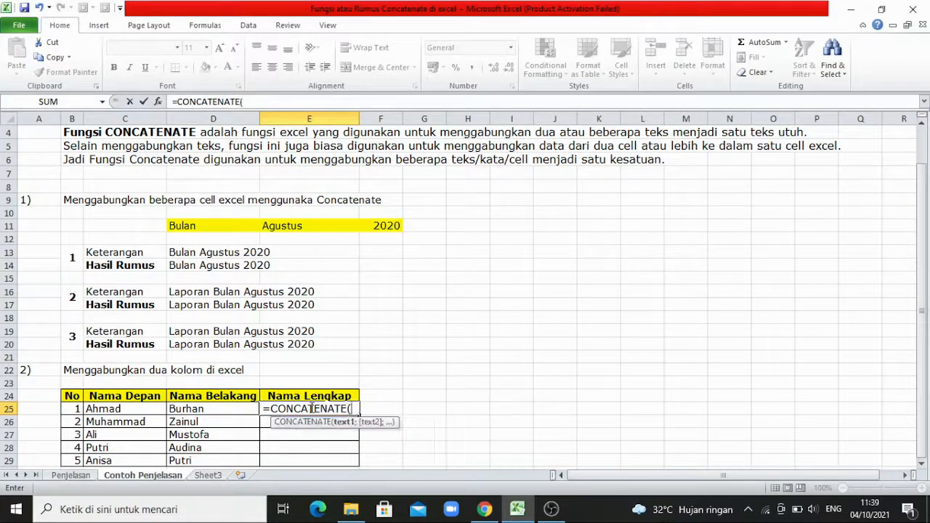
left_click(158, 409)
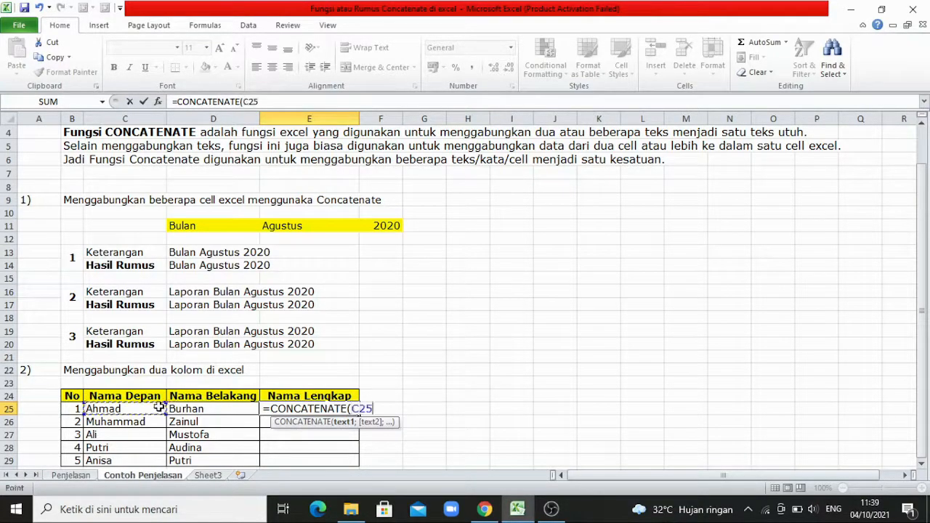
type(";\" \";")
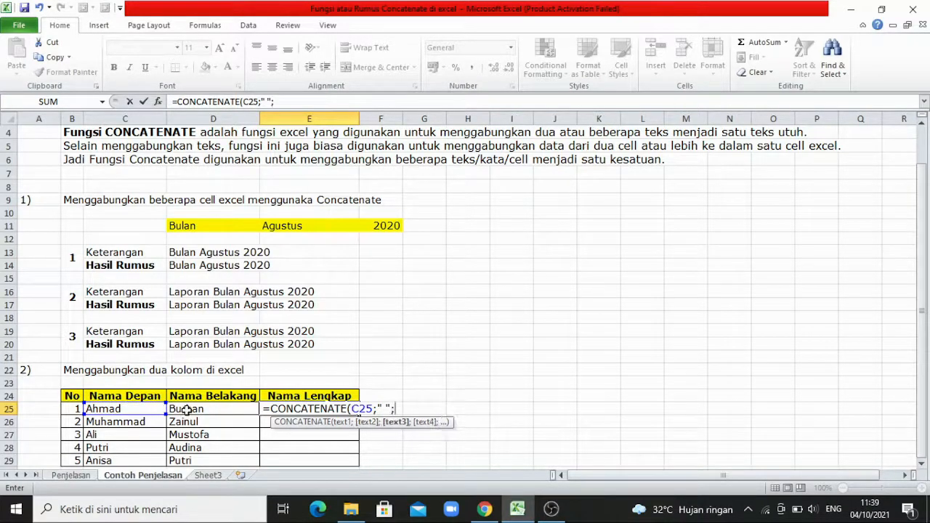
left_click(187, 409)
type(")")
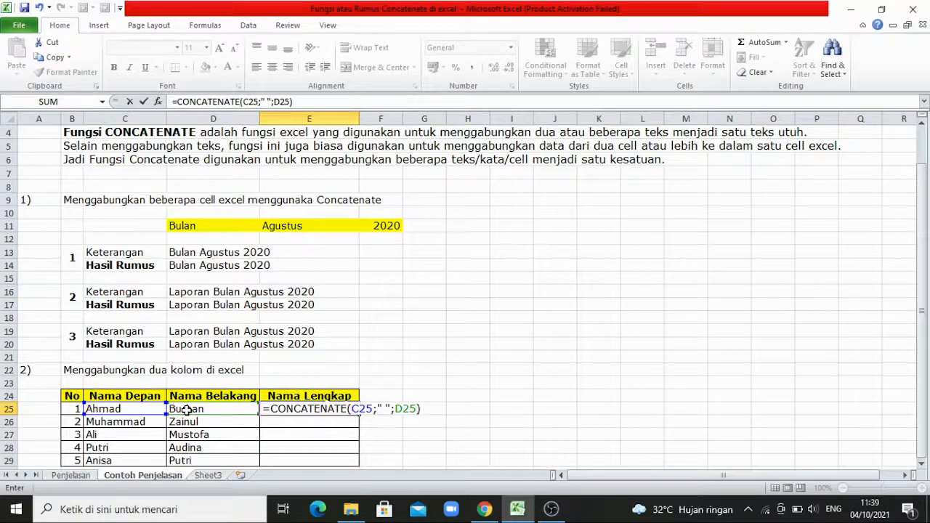
key("Return")
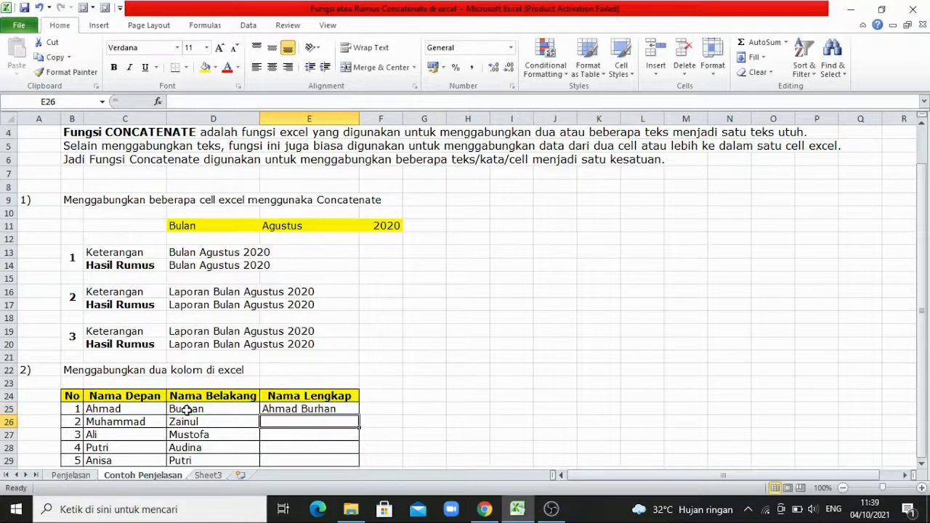
Step: Fill the Nama Lengkap formula from cell E25 down through cell E29
left_click(346, 410)
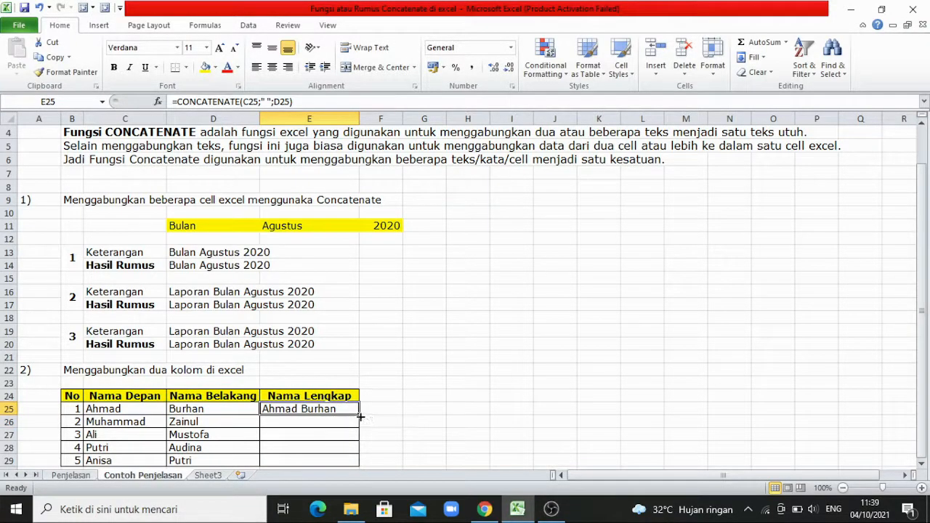
left_click_drag(358, 414, 354, 462)
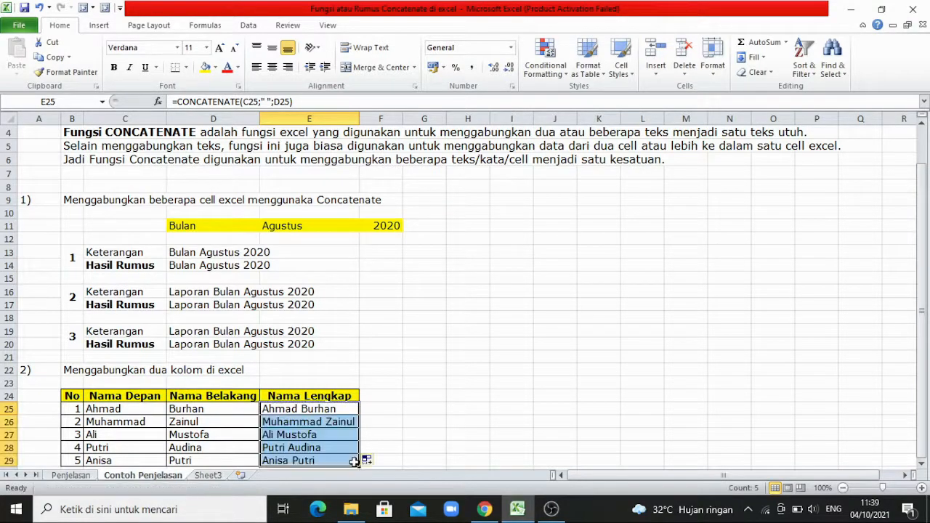
left_click(397, 433)
Step: Check the copied formulas in the Nama Lengkap column from cell E25 down to E28
left_click(344, 409)
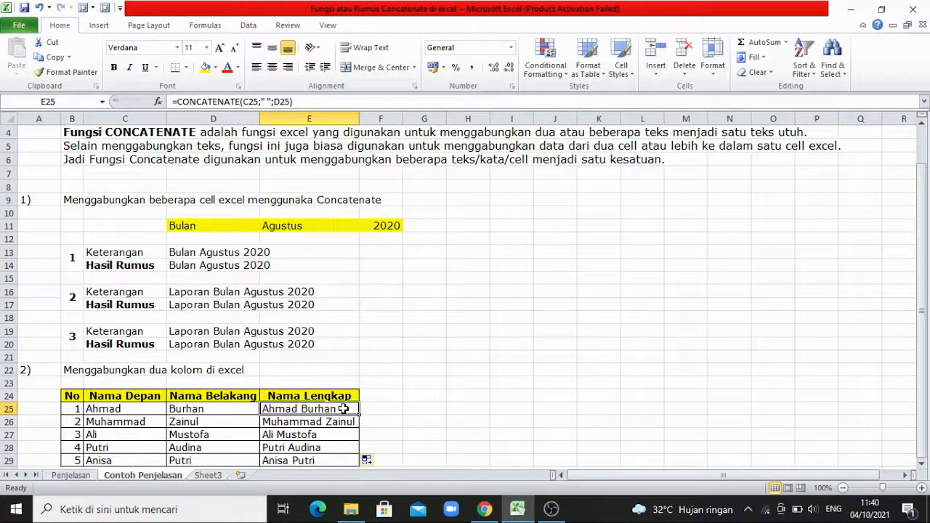
key("Down")
key("Down")
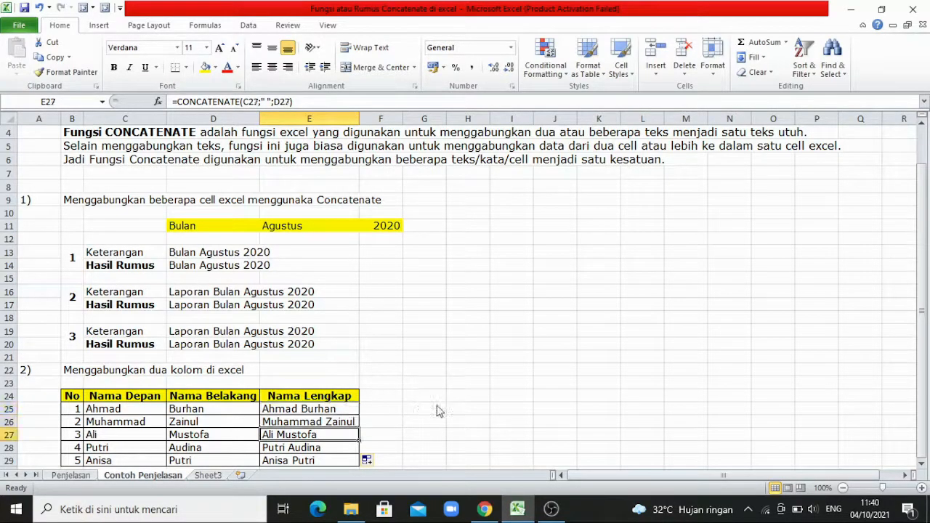
key("Down")
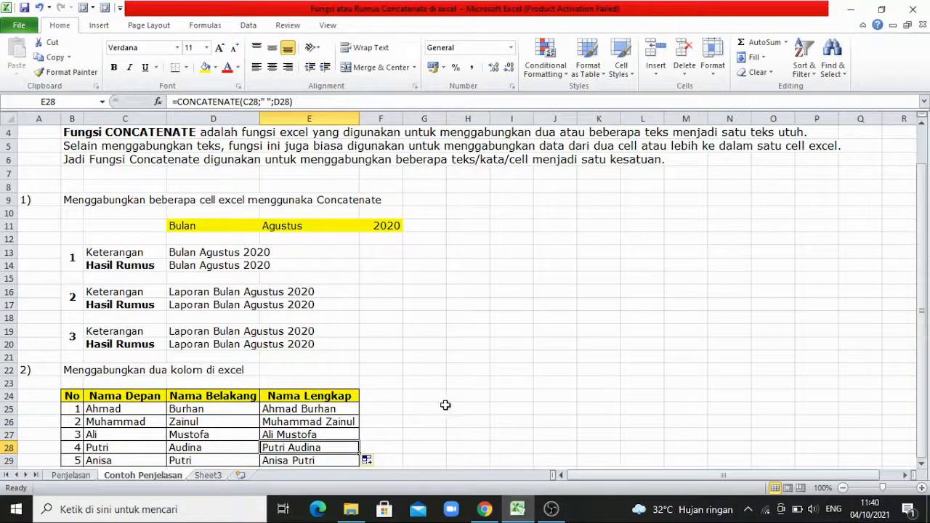
left_click(440, 407)
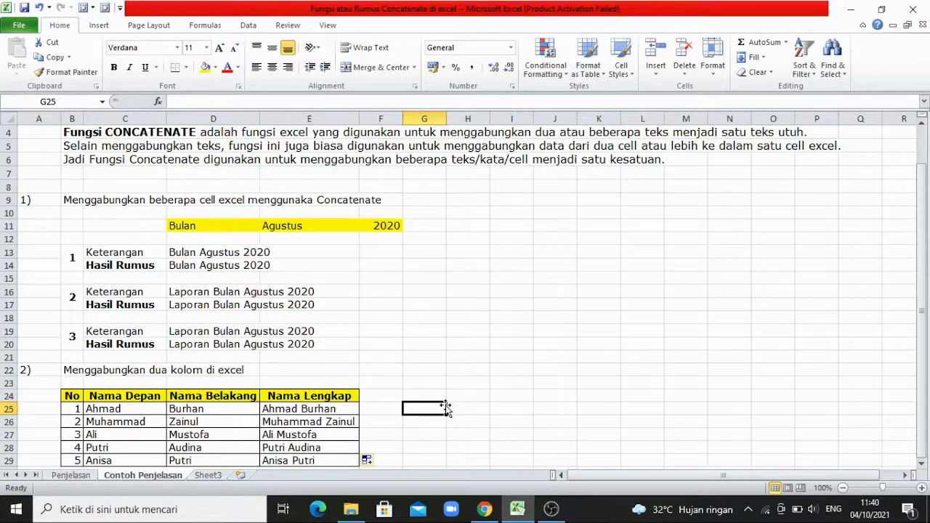